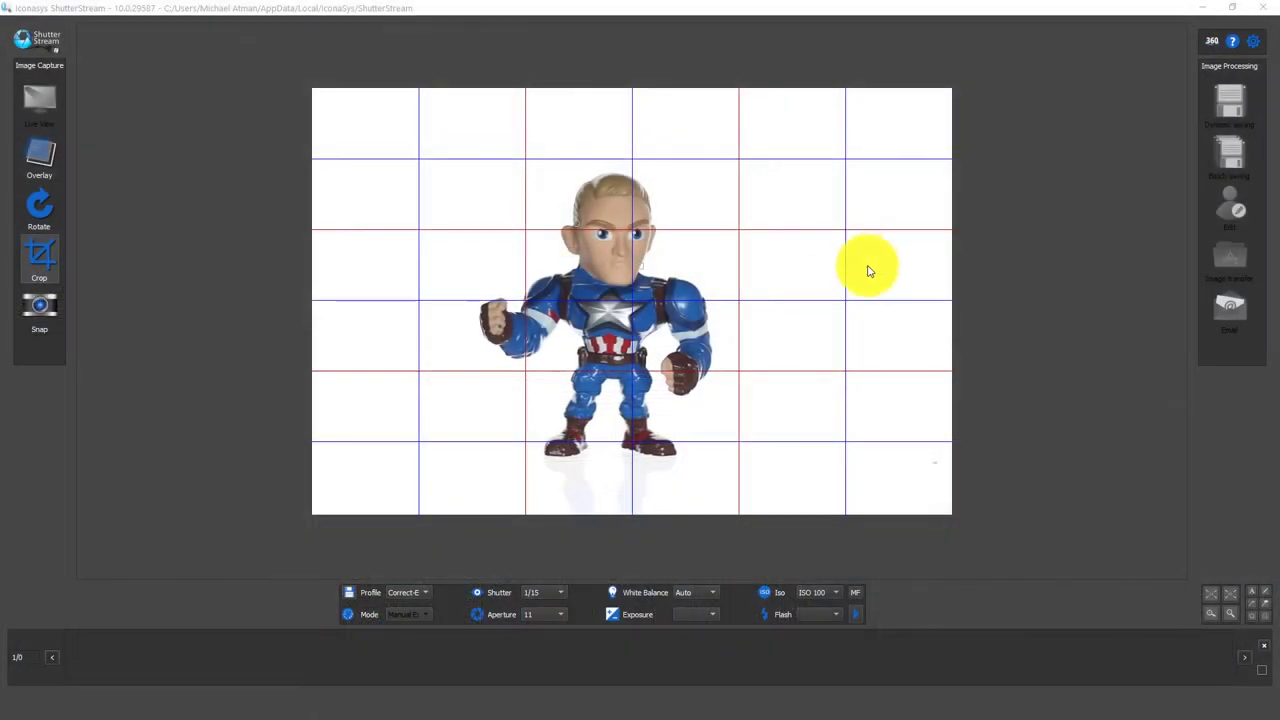
- Try shutter speeds 1/15 and 1/25, then settle on 1/20 (1/3)
{"action": "left_click_drag", "start_coordinate": [640, 266], "coordinate": [537, 240]}
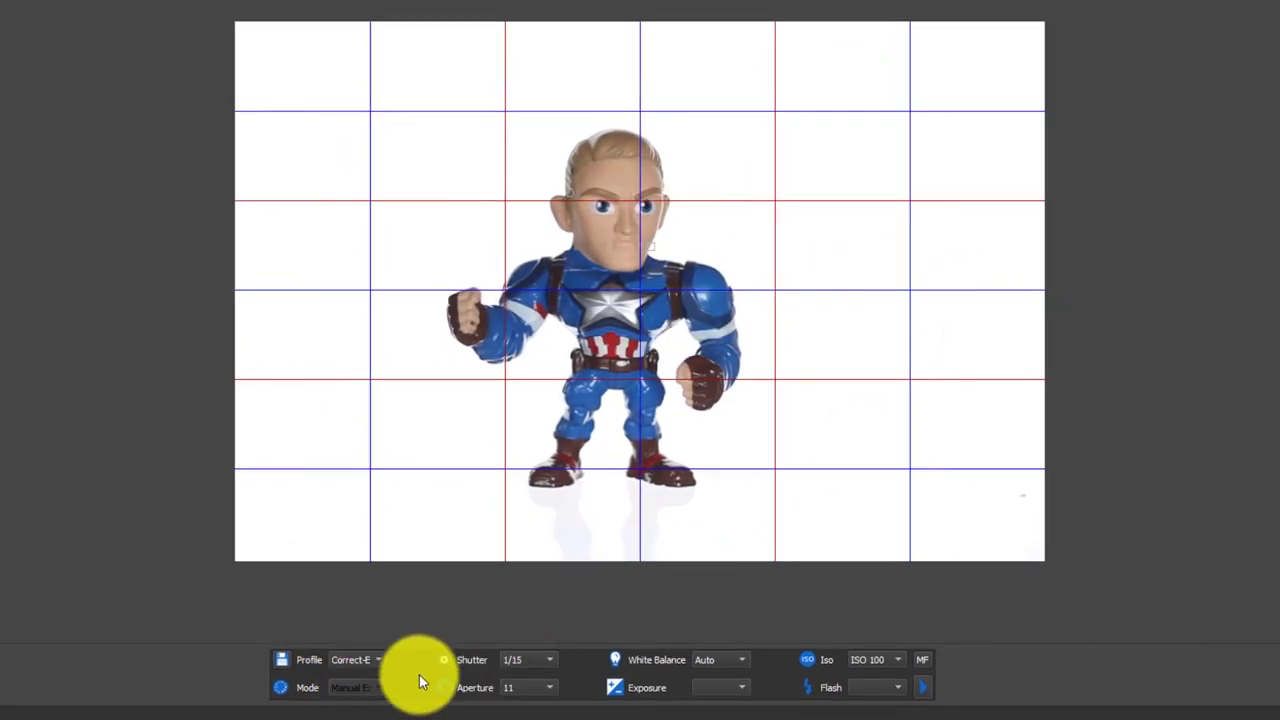
{"action": "left_click", "coordinate": [536, 657]}
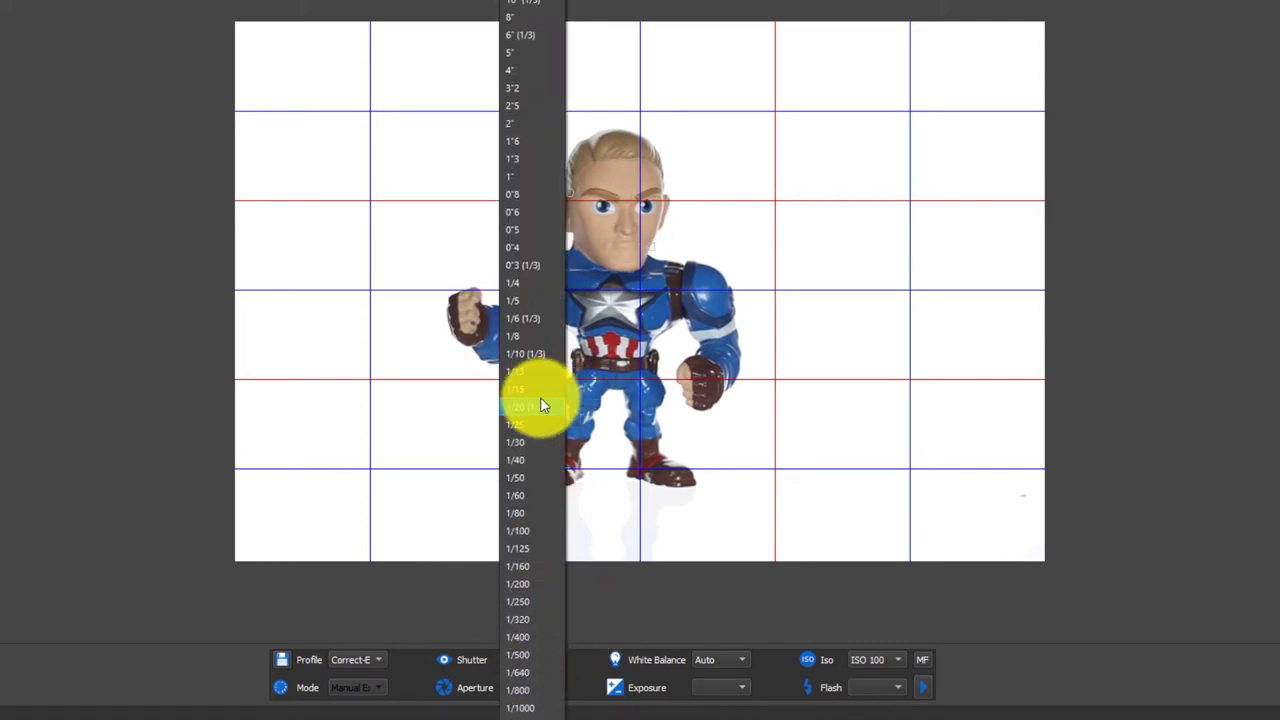
{"action": "left_click", "coordinate": [540, 392]}
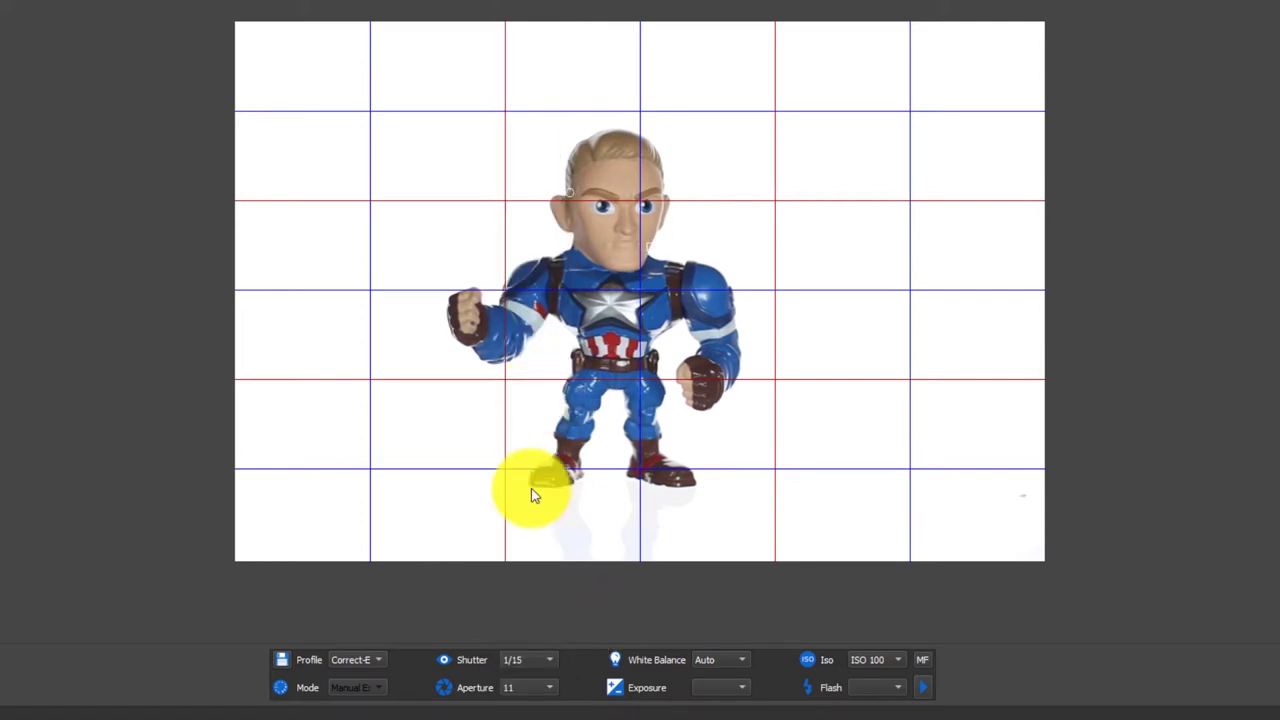
{"action": "left_click", "coordinate": [528, 660]}
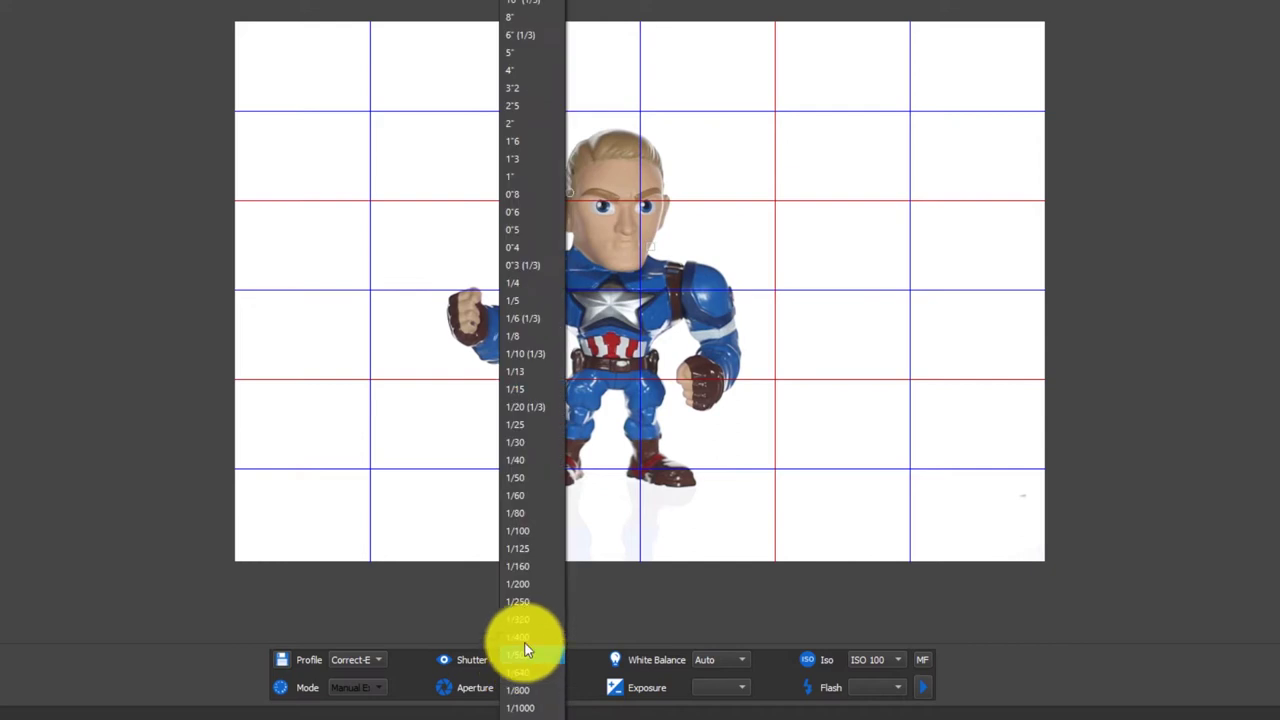
{"action": "left_click", "coordinate": [530, 424]}
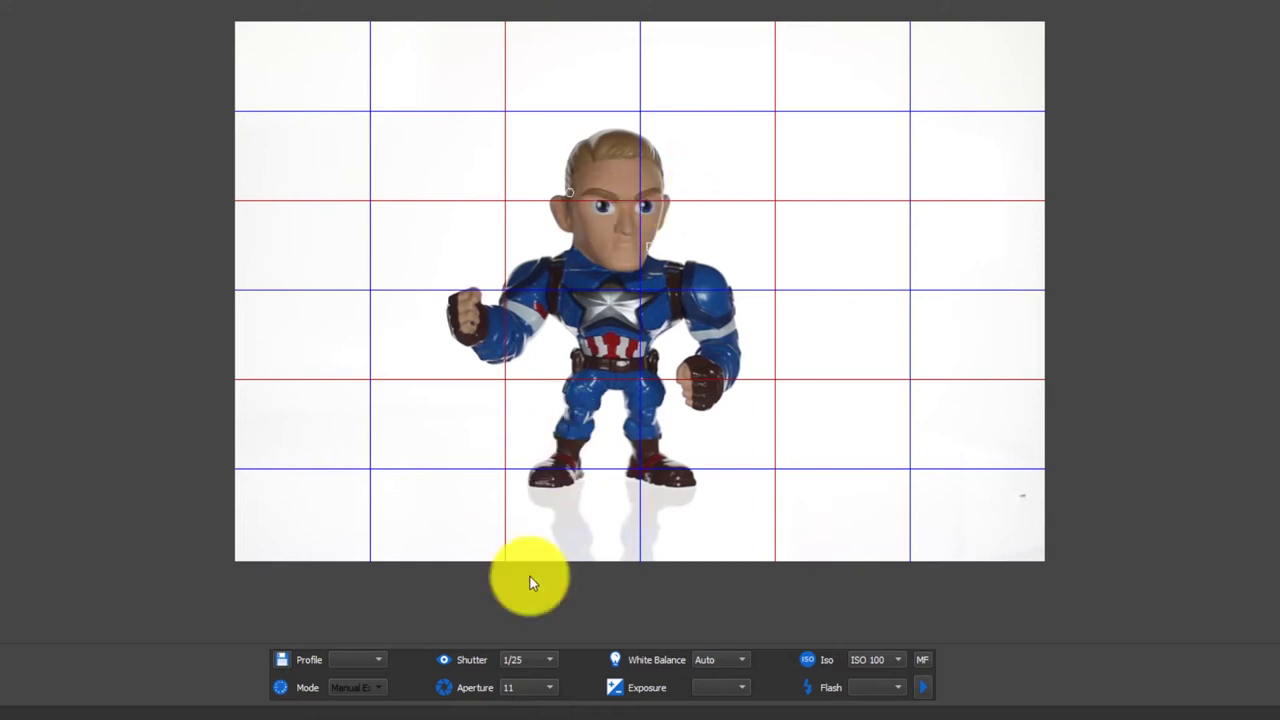
{"action": "left_click", "coordinate": [540, 662]}
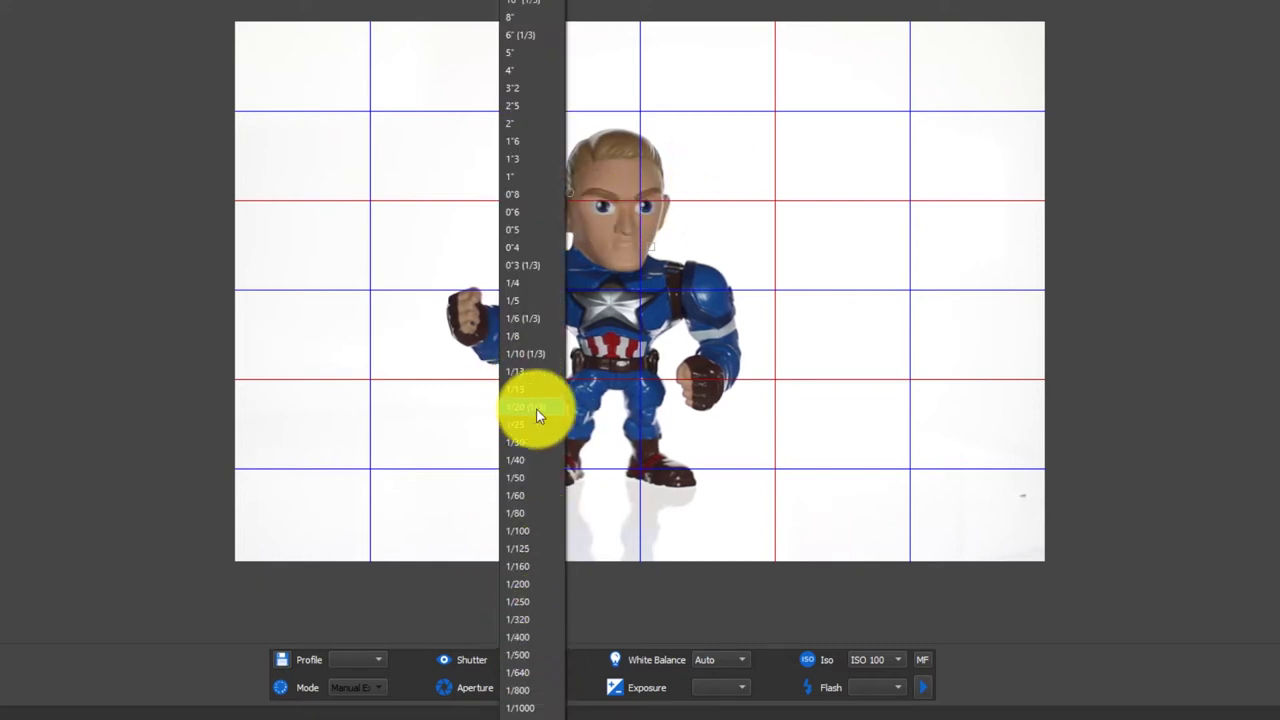
{"action": "left_click", "coordinate": [534, 408]}
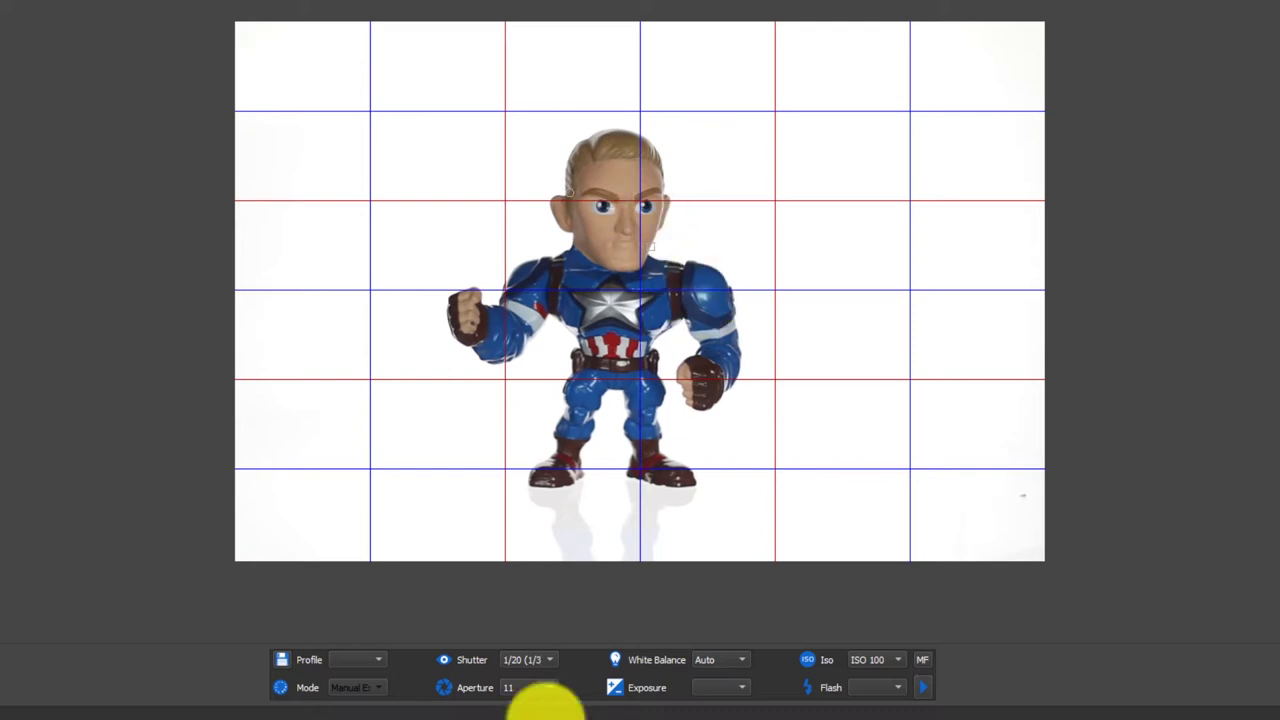
- Magnify the figure's face in manual focus, nudge focus both ways, then zoom back out
{"action": "left_click", "coordinate": [924, 660]}
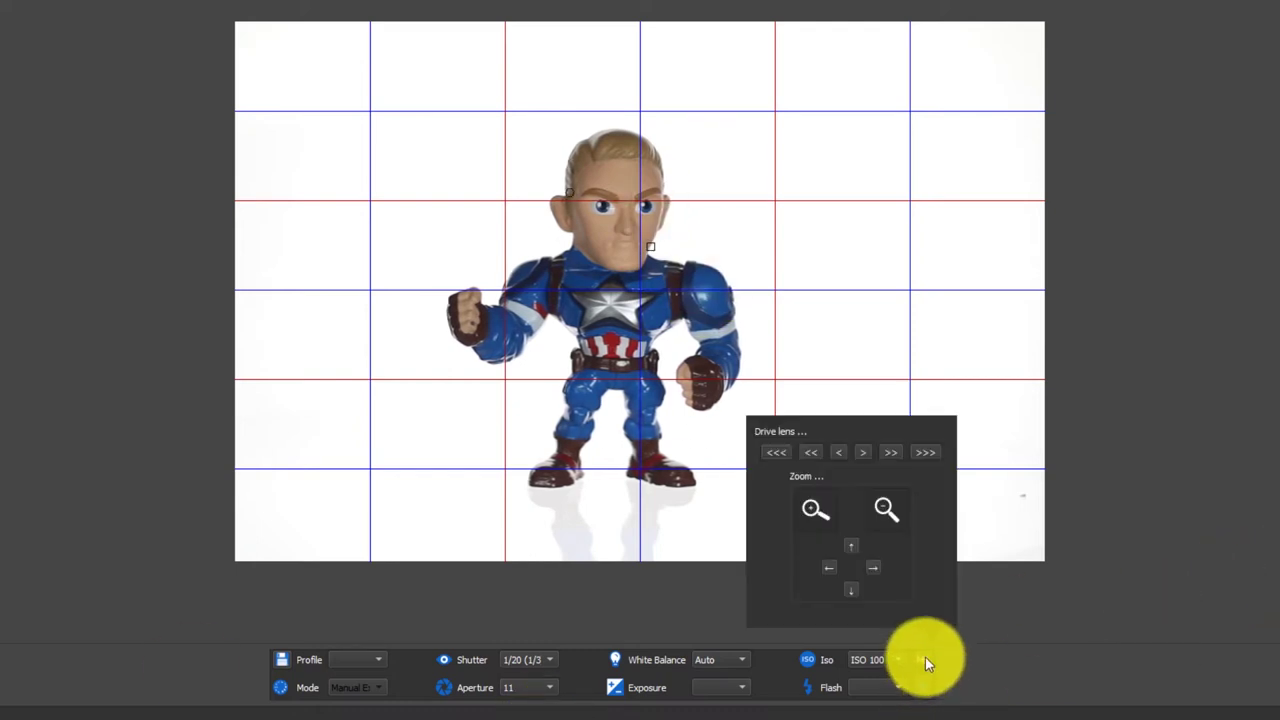
{"action": "left_click", "coordinate": [815, 509]}
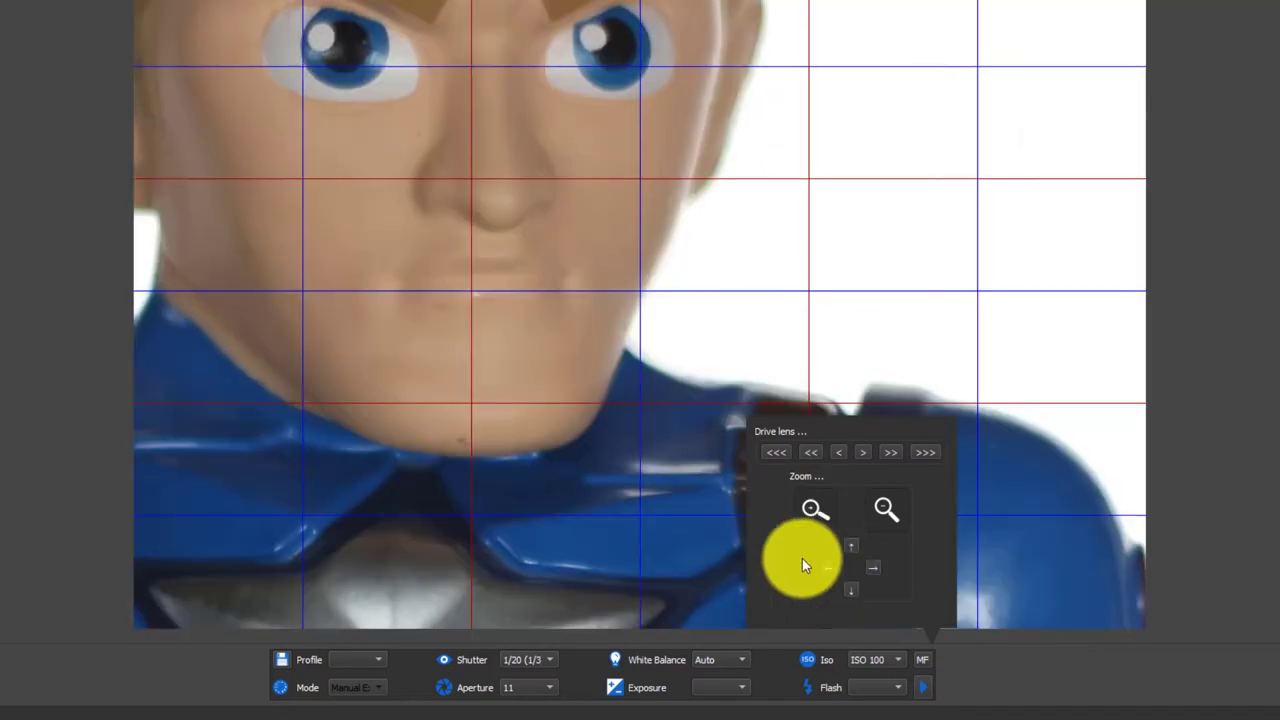
{"action": "left_click", "coordinate": [838, 451]}
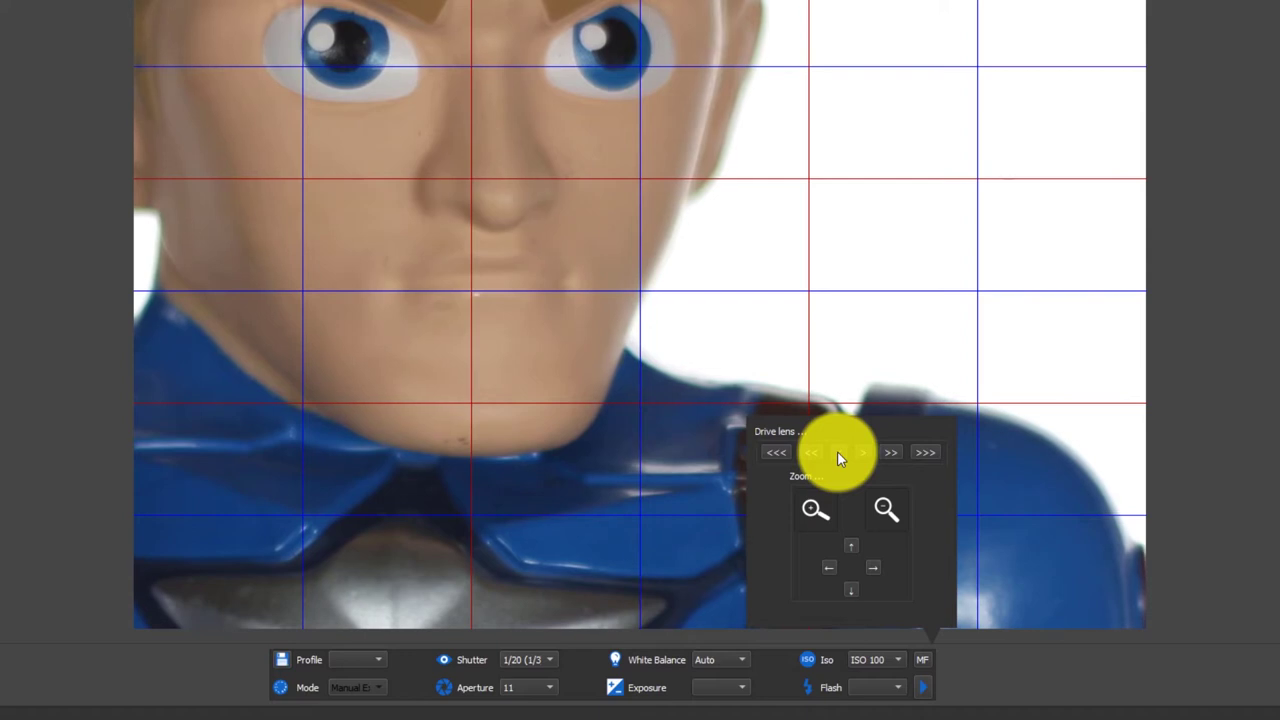
{"action": "left_click", "coordinate": [866, 451]}
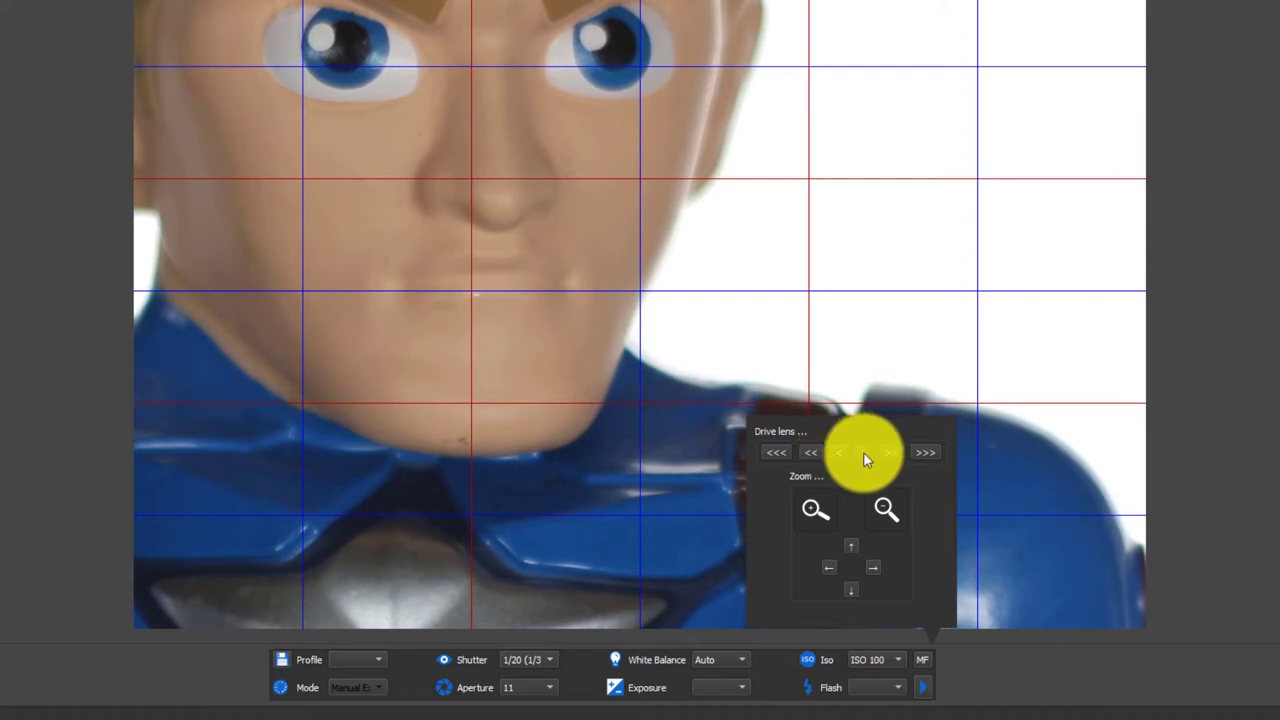
{"action": "left_click", "coordinate": [883, 512]}
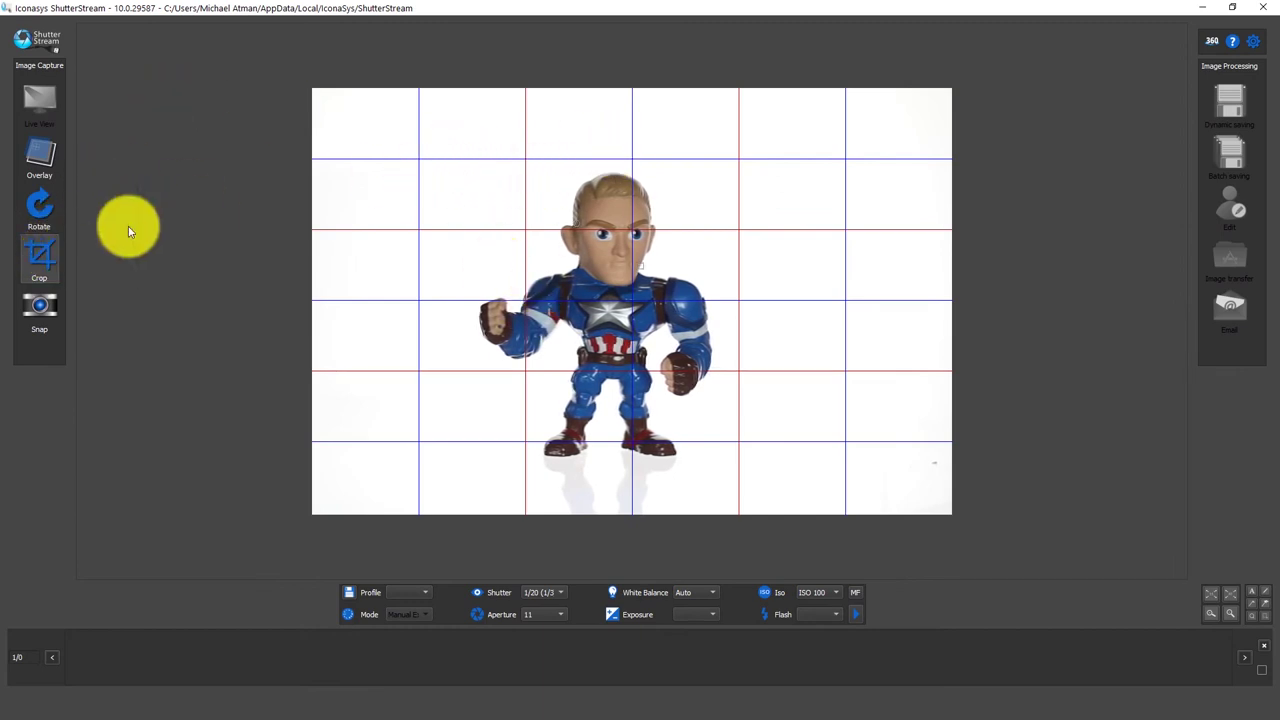
- Crop a box around the figurine, snap a front photo, then snap a side-view photo
{"action": "left_click", "coordinate": [48, 257]}
{"action": "left_click_drag", "start_coordinate": [448, 143], "coordinate": [766, 476]}
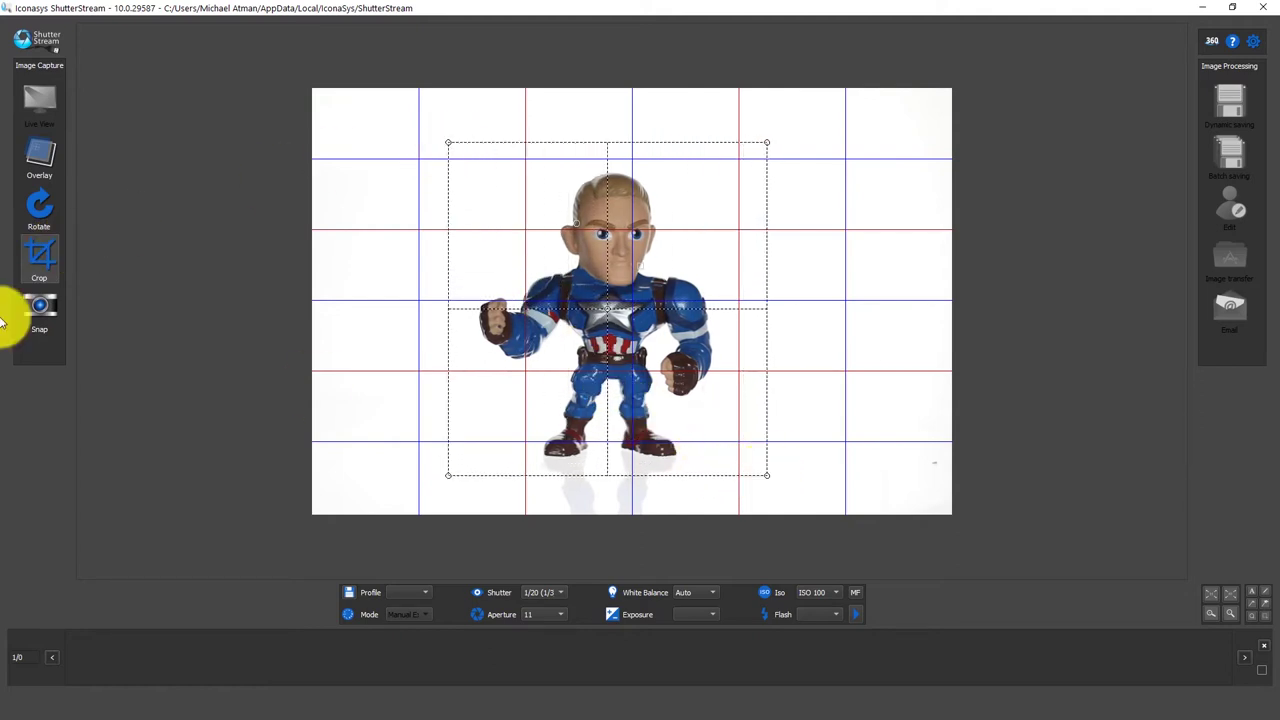
{"action": "left_click", "coordinate": [38, 310]}
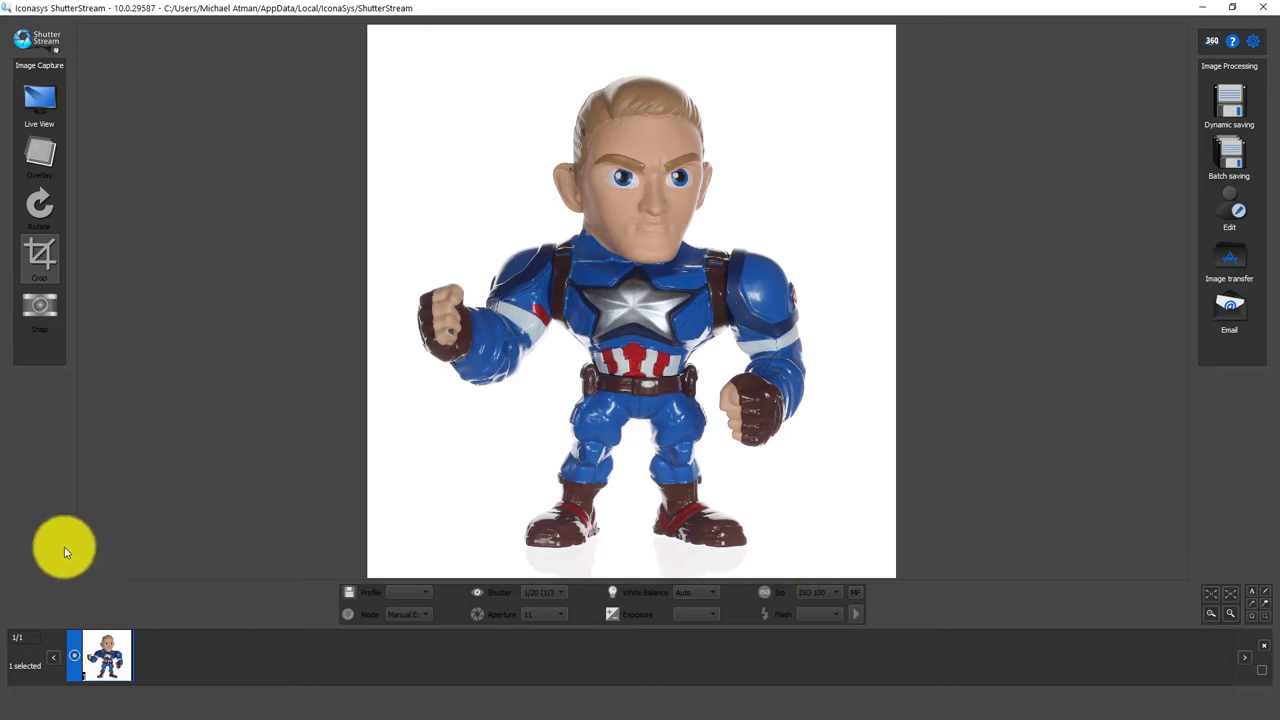
{"action": "left_click", "coordinate": [25, 127]}
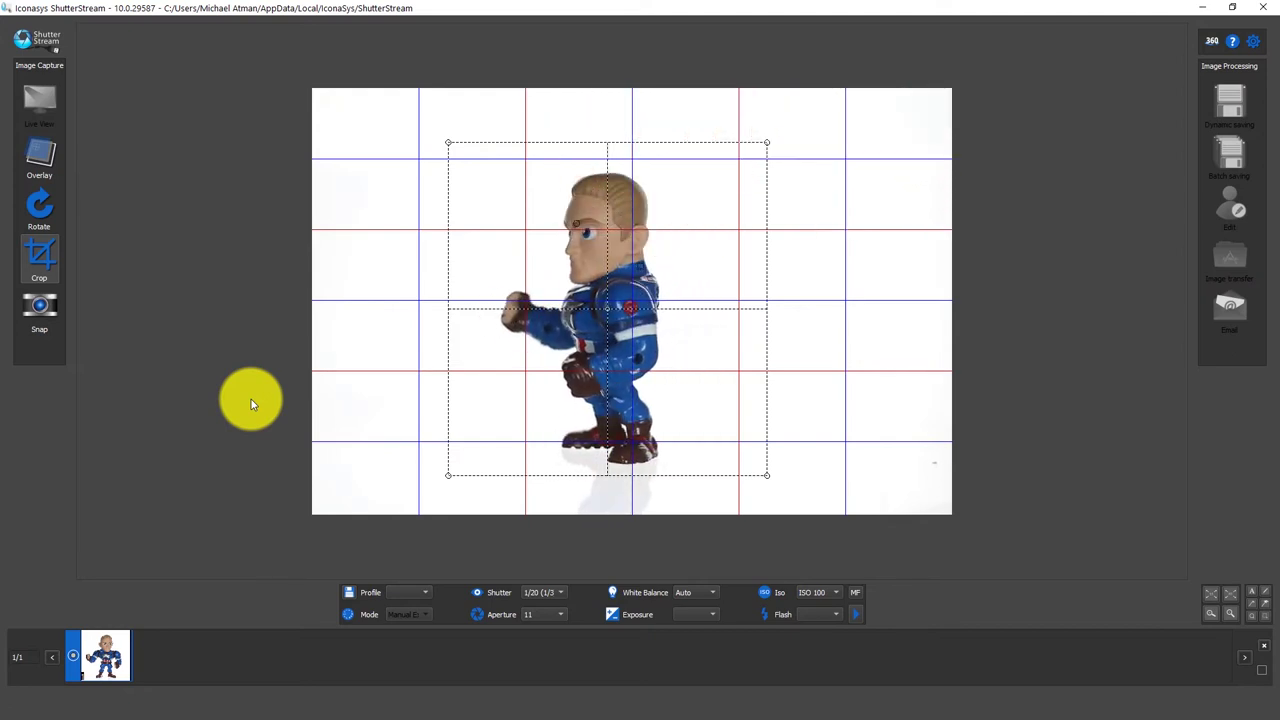
{"action": "left_click", "coordinate": [48, 315]}
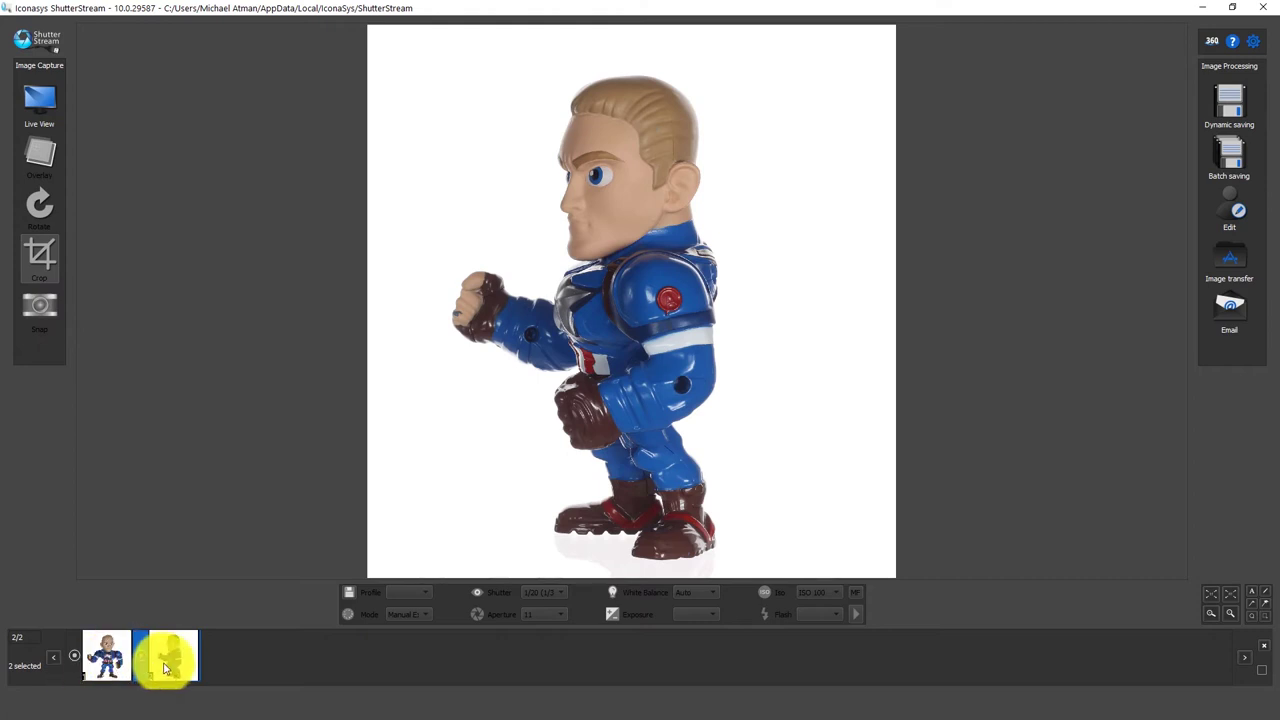
- Open the front capture in the Image editor via Edit
{"action": "left_click", "coordinate": [1226, 207]}
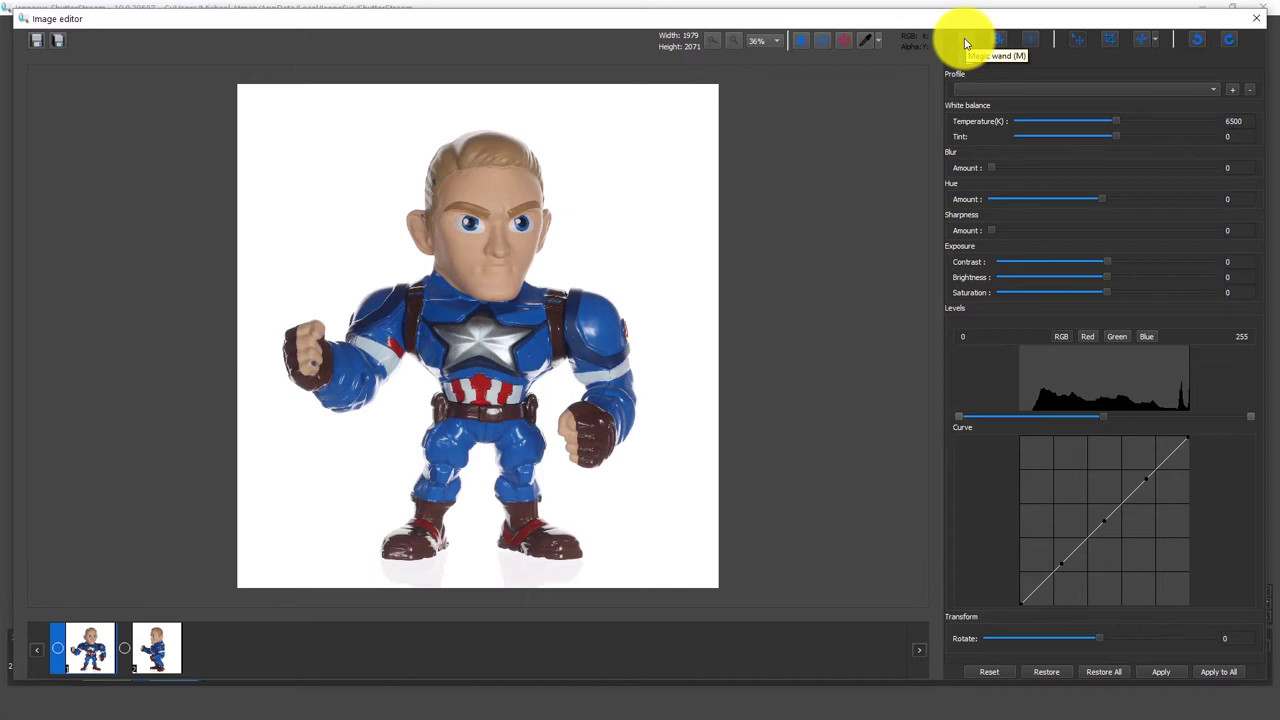
- Magic-wand the white backdrop, set Speck removal and Mask grow radius to 0, Threshold 8
{"action": "left_click", "coordinate": [966, 43]}
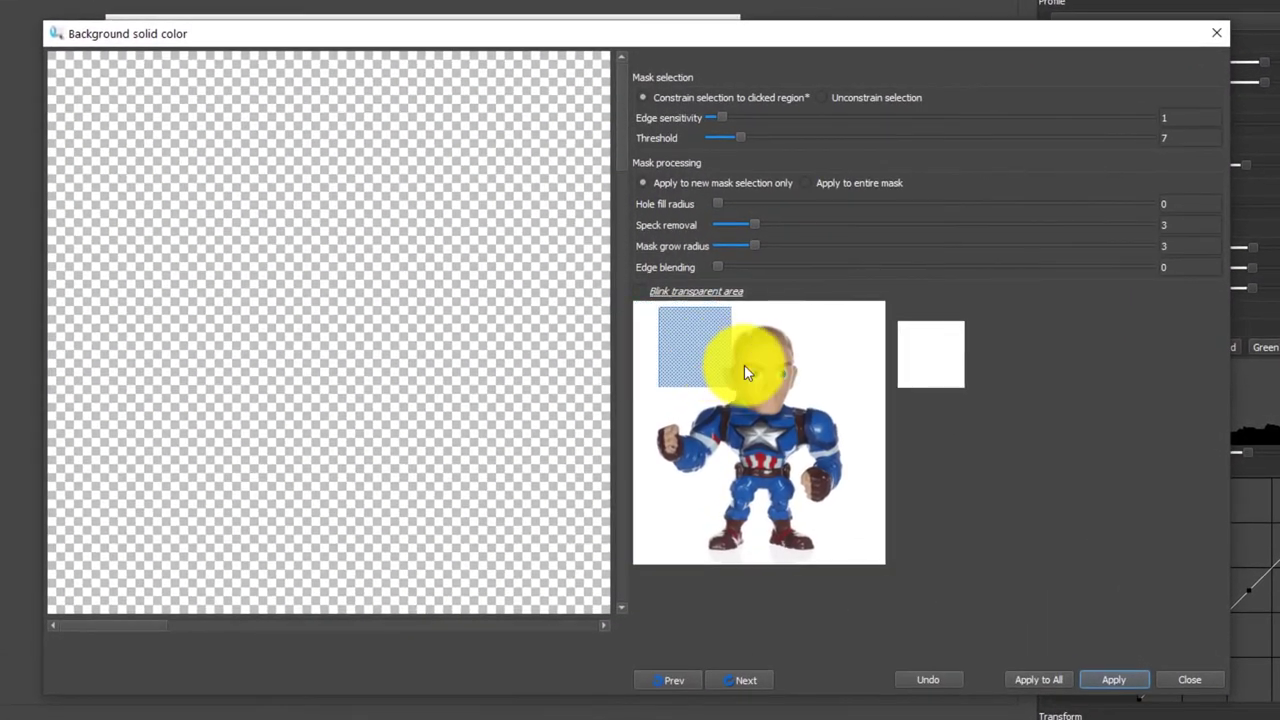
{"action": "left_click", "coordinate": [722, 340]}
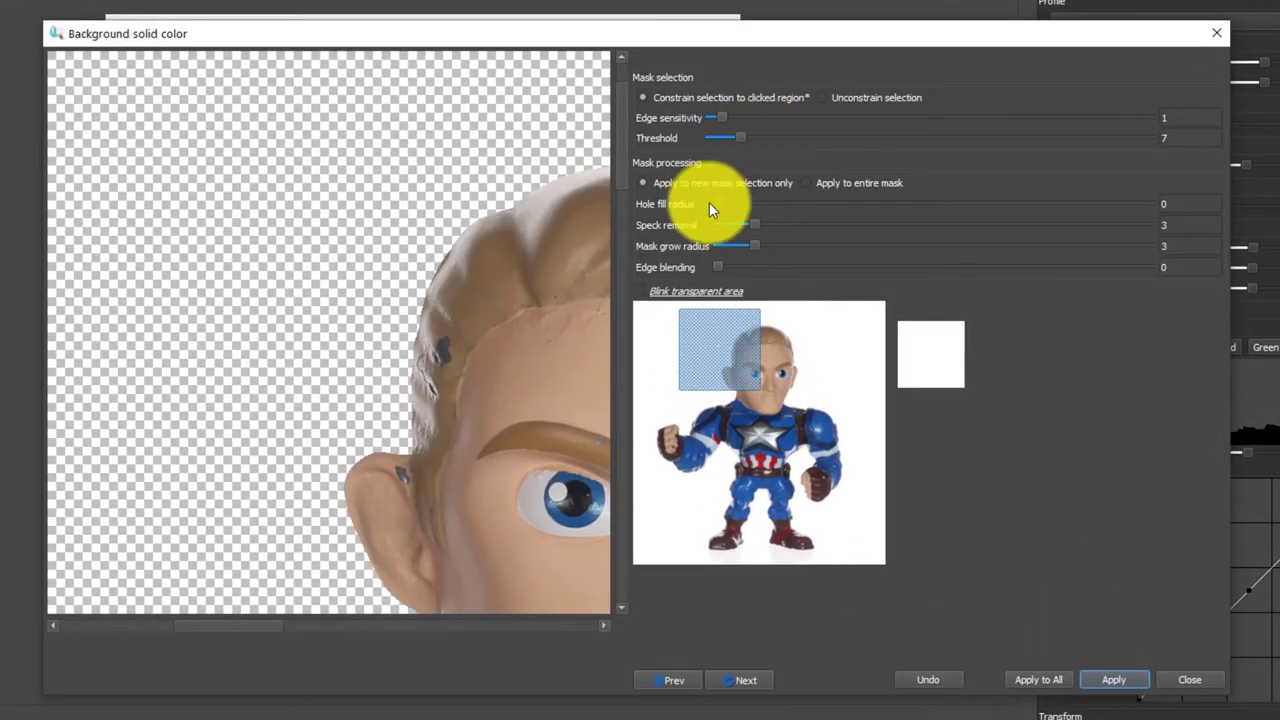
{"action": "left_click_drag", "start_coordinate": [739, 135], "coordinate": [708, 118]}
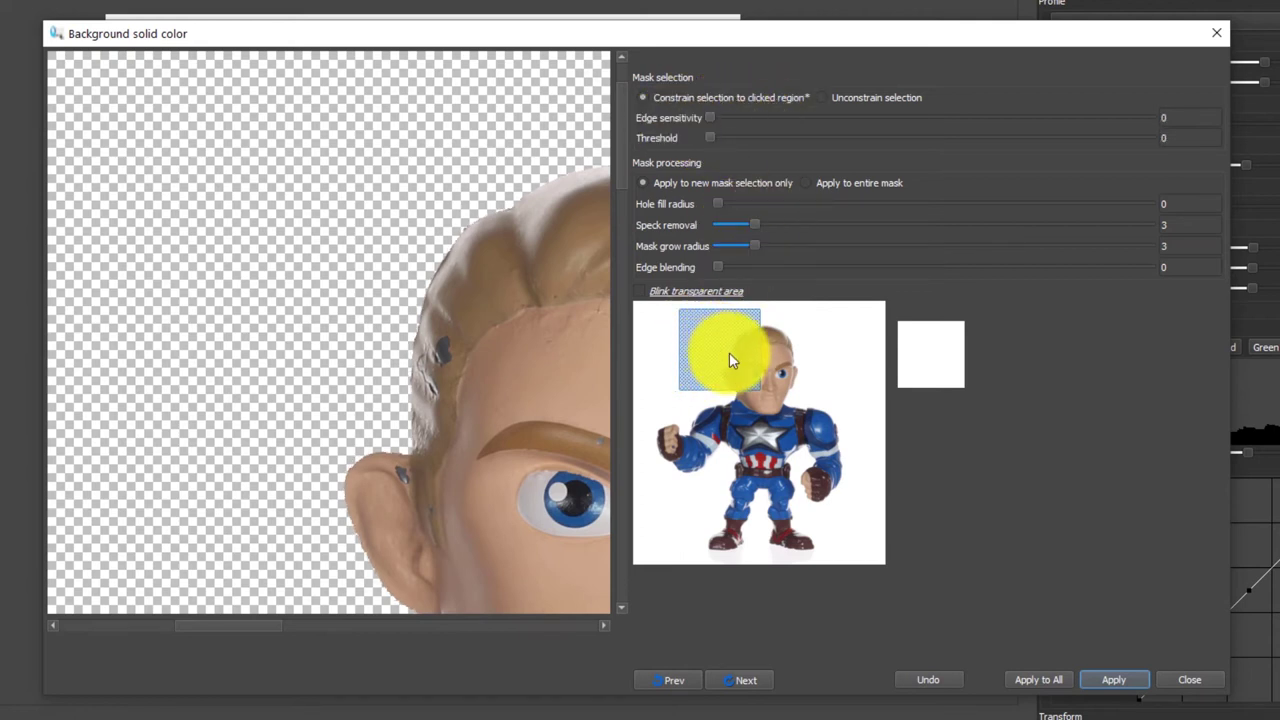
{"action": "left_click_drag", "start_coordinate": [754, 226], "coordinate": [571, 219]}
{"action": "left_click_drag", "start_coordinate": [754, 238], "coordinate": [586, 257]}
{"action": "left_click_drag", "start_coordinate": [700, 357], "coordinate": [667, 372]}
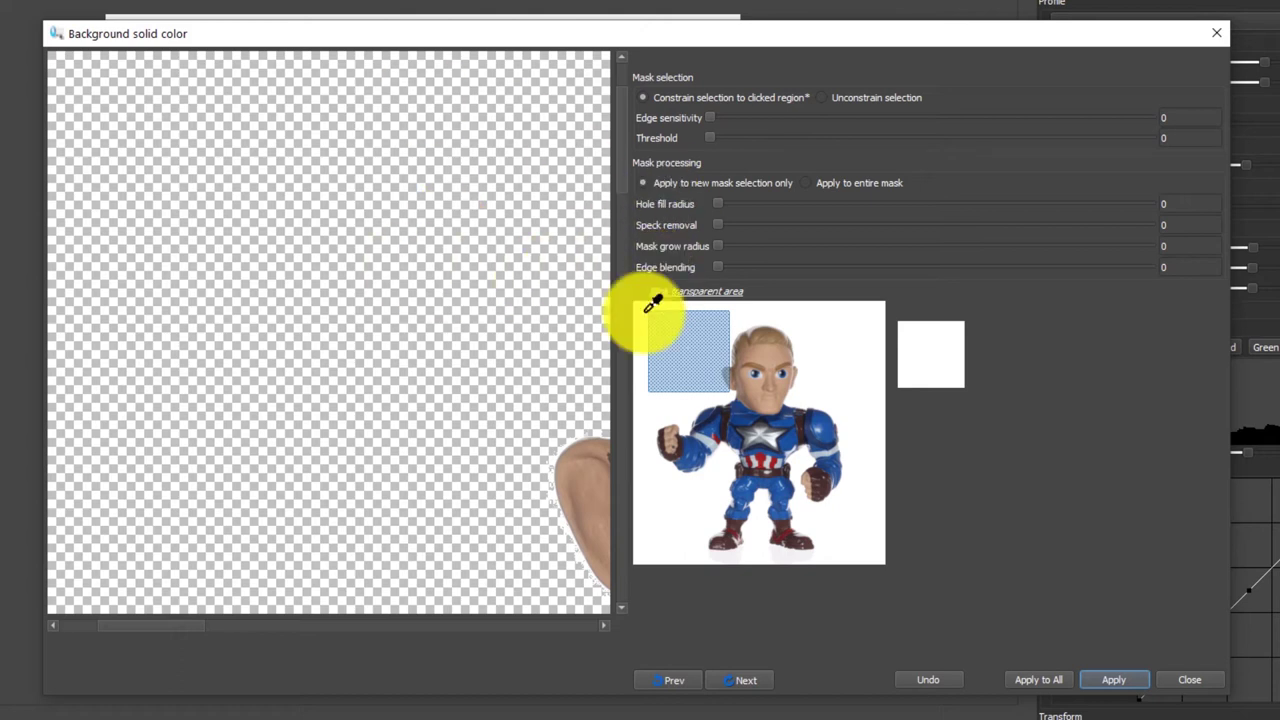
{"action": "left_click_drag", "start_coordinate": [692, 374], "coordinate": [743, 378]}
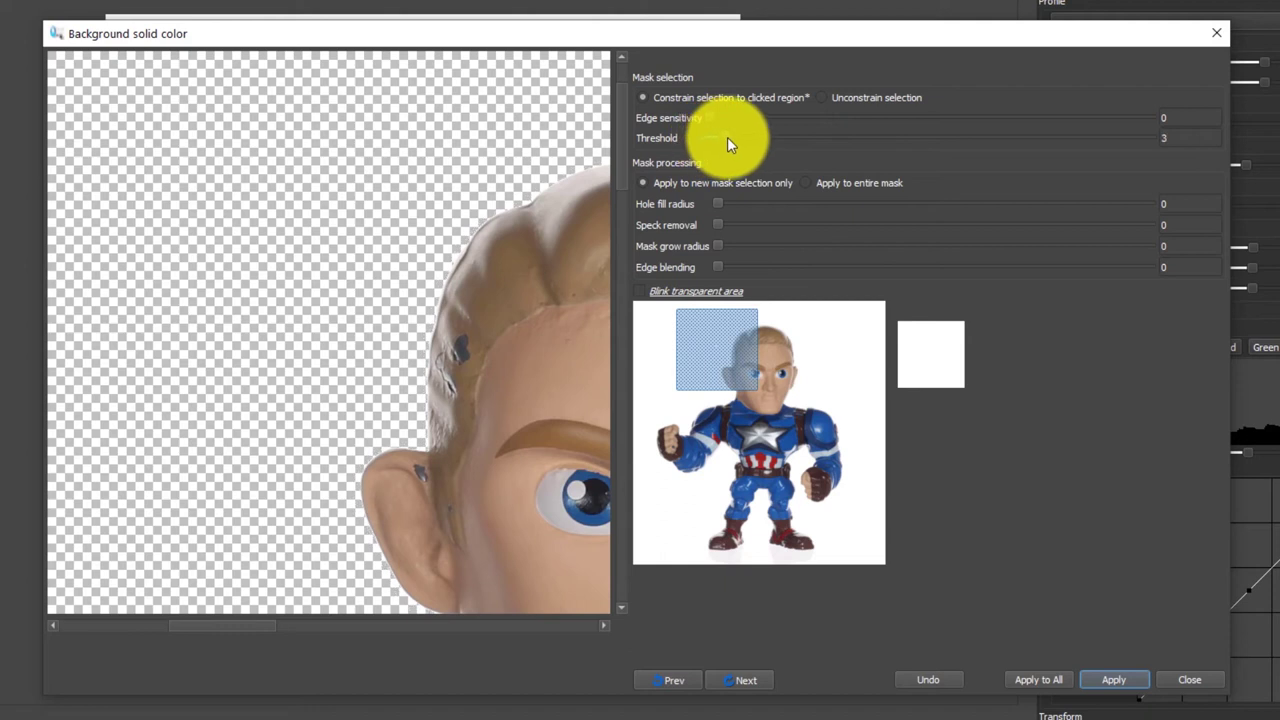
{"action": "left_click_drag", "start_coordinate": [838, 117], "coordinate": [744, 137]}
- Make the transparent area blink and test Threshold values between 12 and 100
{"action": "left_click", "coordinate": [639, 292]}
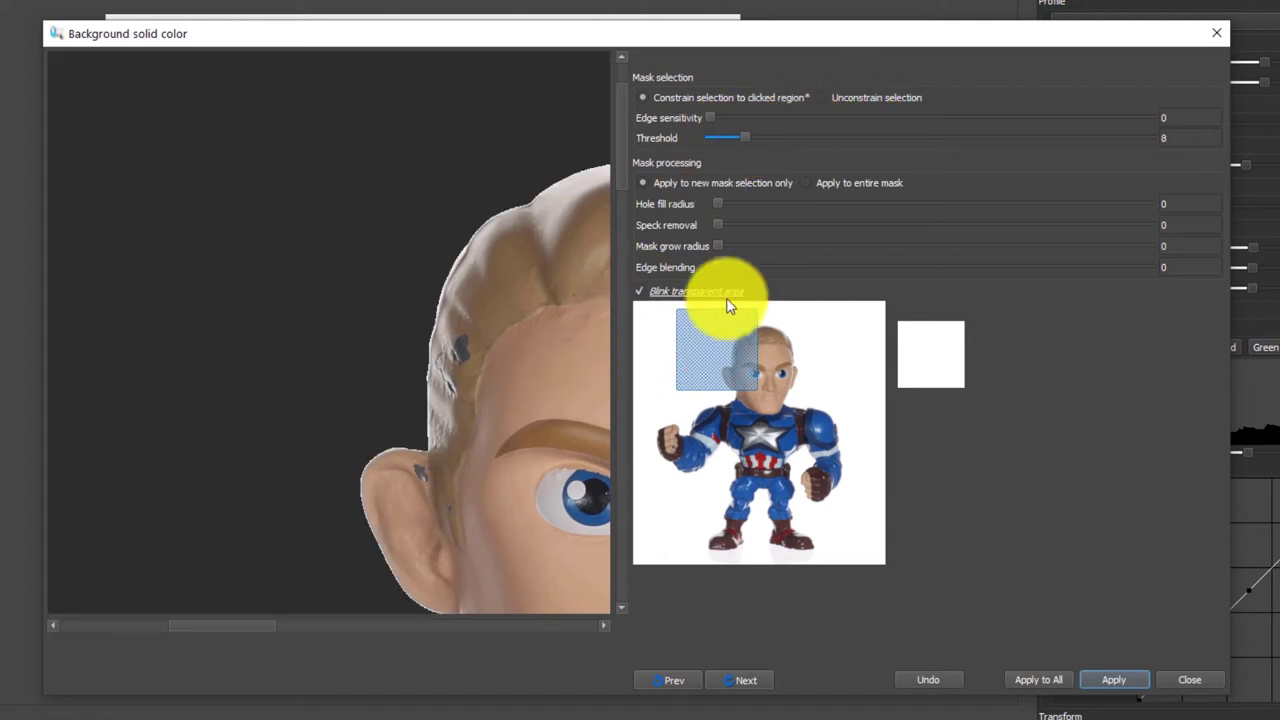
{"action": "left_click_drag", "start_coordinate": [746, 138], "coordinate": [1040, 91]}
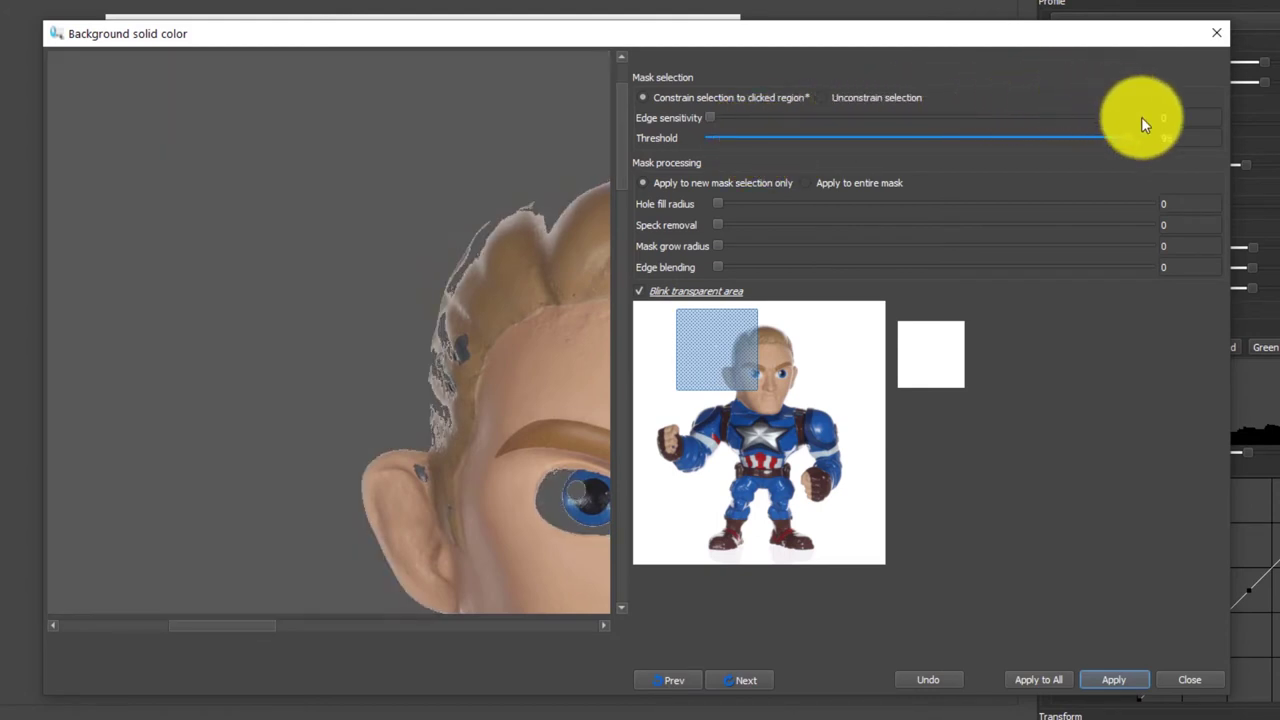
{"action": "left_click_drag", "start_coordinate": [1145, 117], "coordinate": [1152, 119]}
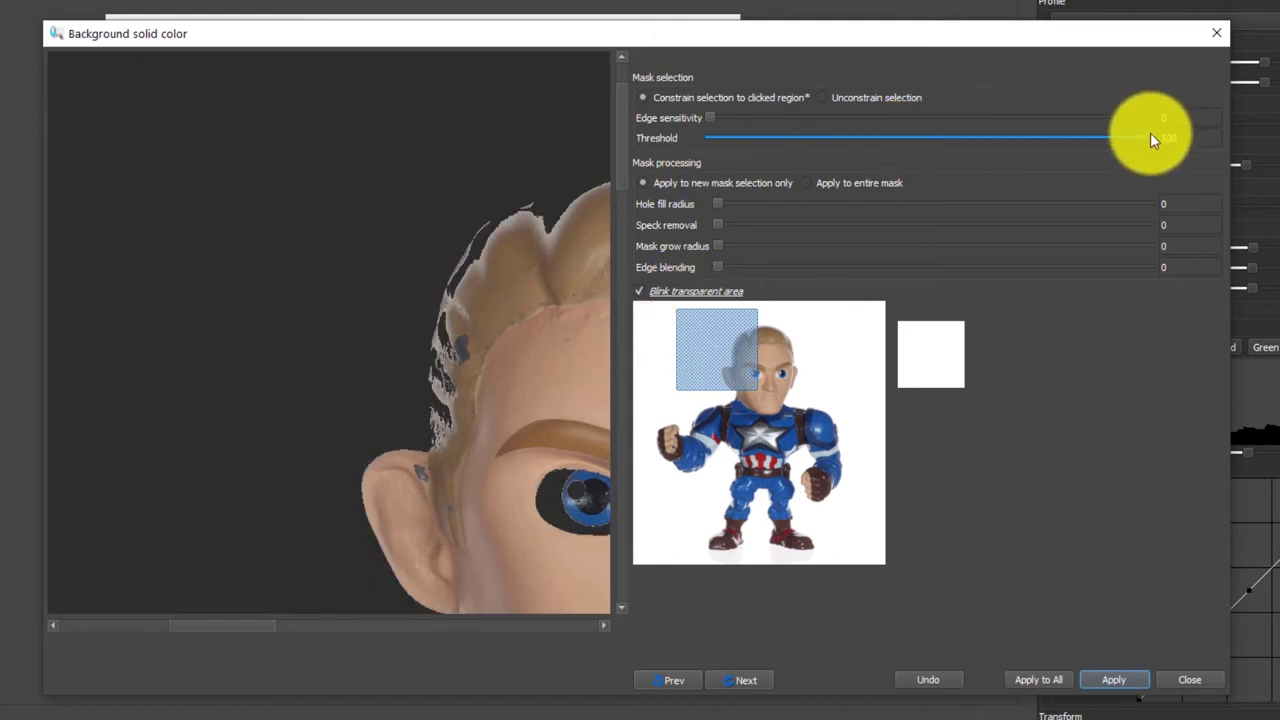
{"action": "left_click_drag", "start_coordinate": [1146, 140], "coordinate": [928, 162]}
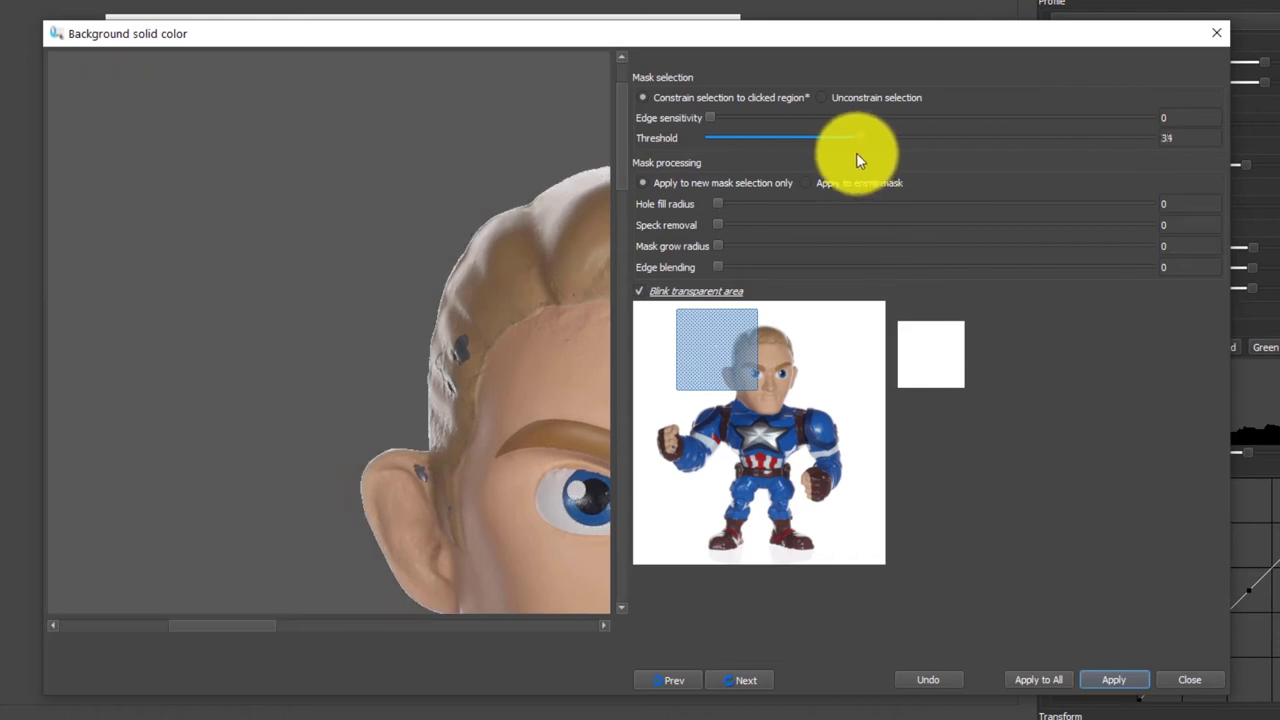
{"action": "left_click_drag", "start_coordinate": [765, 152], "coordinate": [946, 133]}
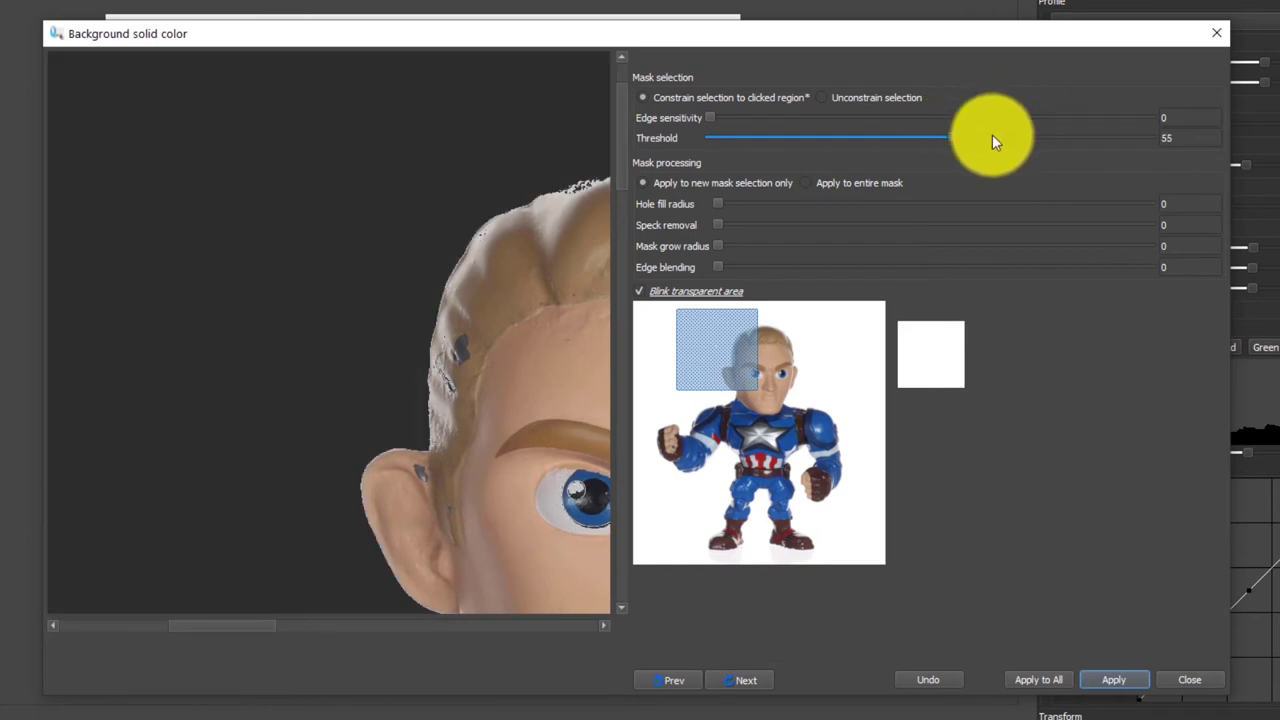
{"action": "left_click", "coordinate": [731, 355]}
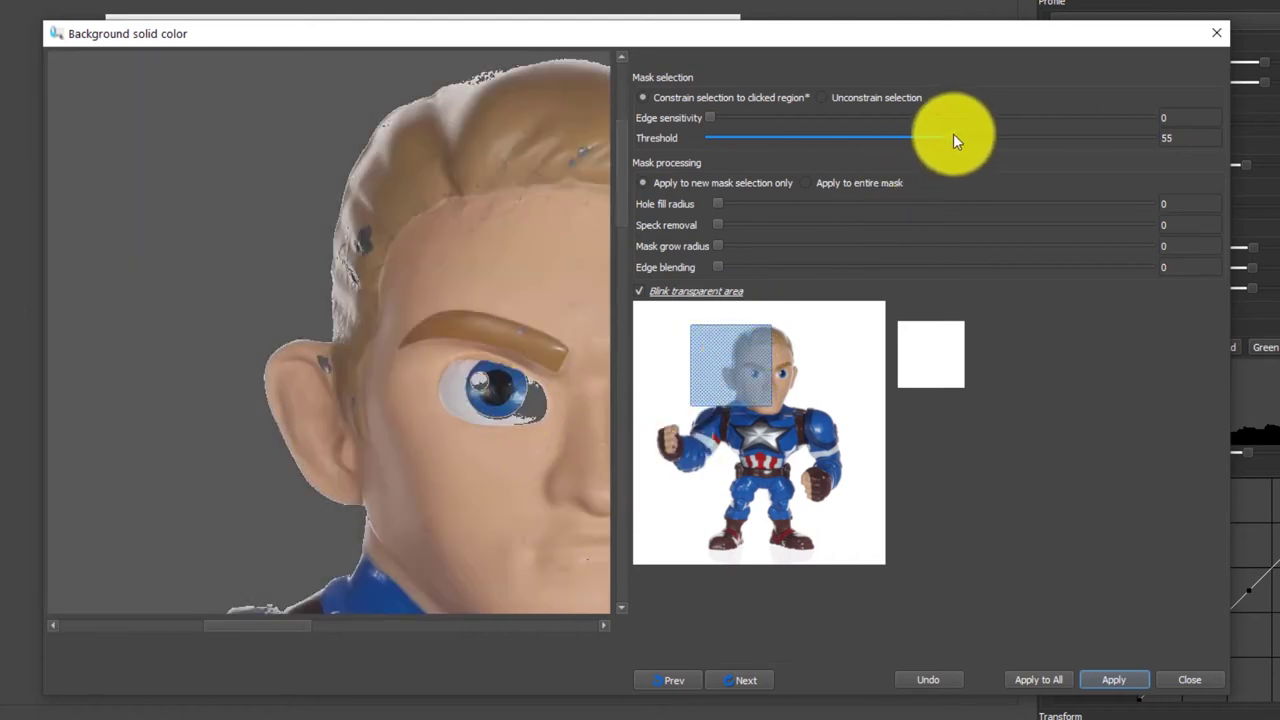
- Settle the Threshold at 20 and check the masking around both legs and boots
{"action": "left_click_drag", "start_coordinate": [953, 135], "coordinate": [1027, 130]}
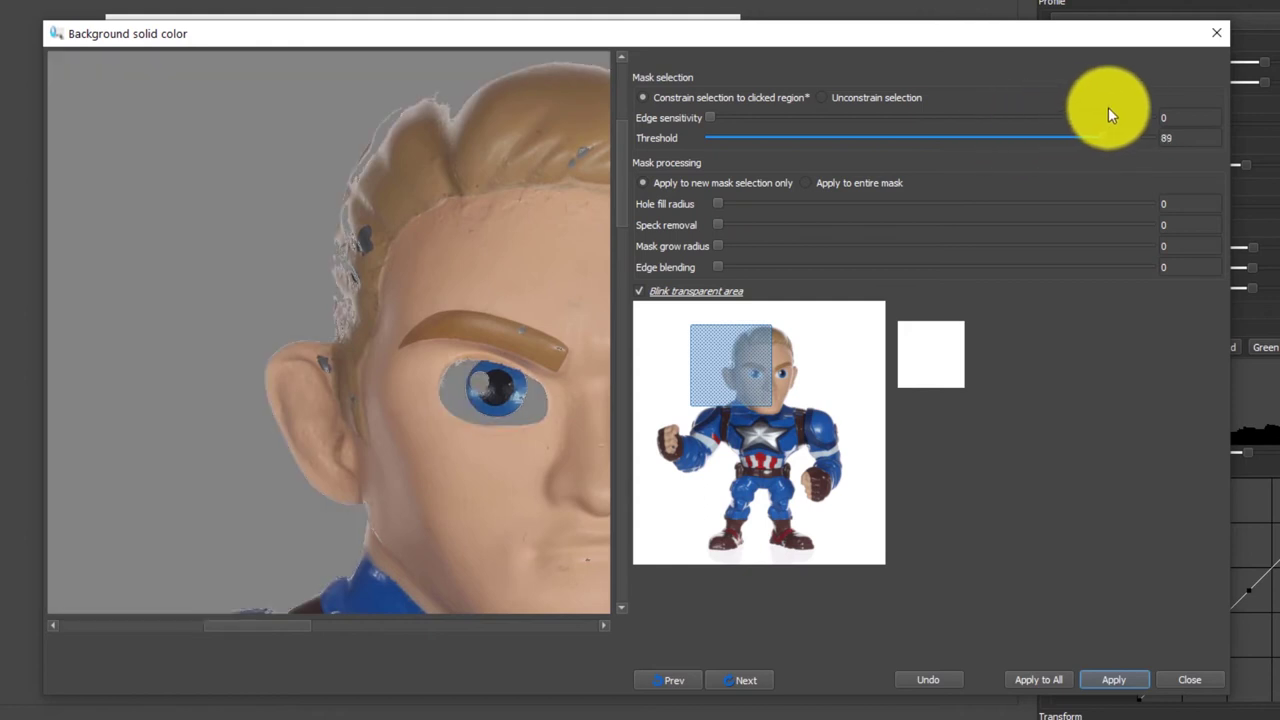
{"action": "left_click_drag", "start_coordinate": [1111, 107], "coordinate": [962, 141]}
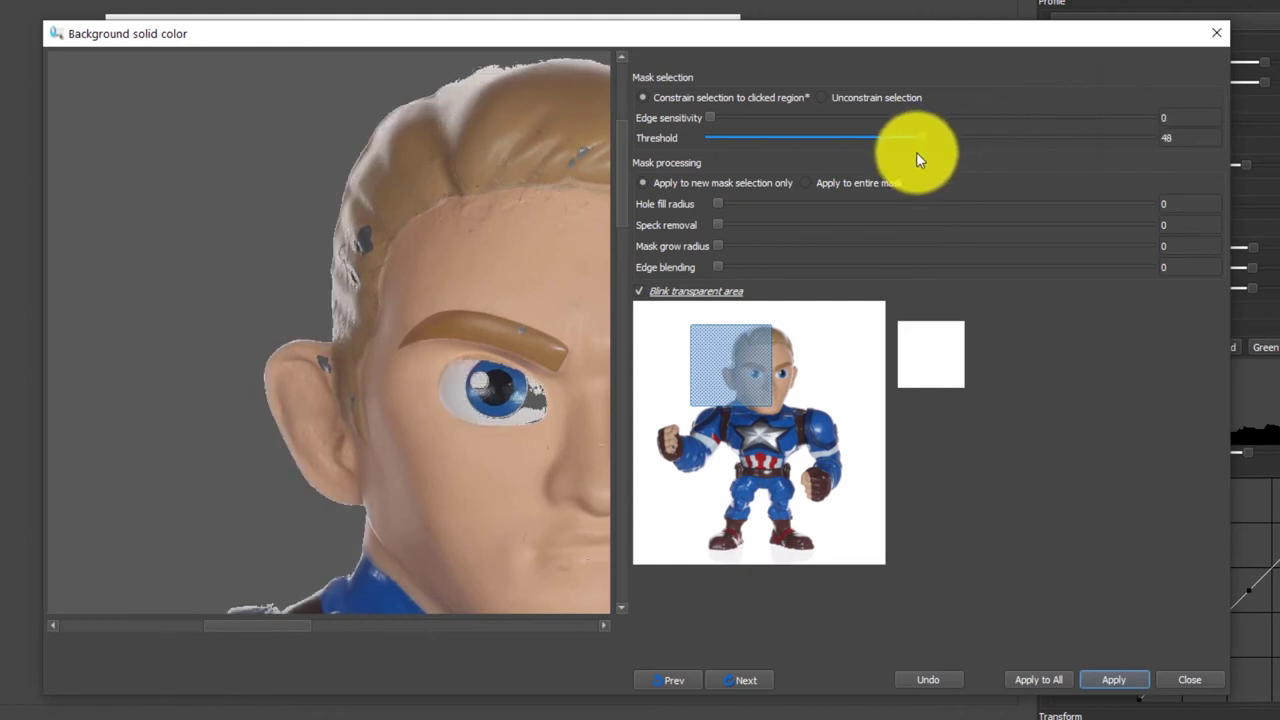
{"action": "left_click_drag", "start_coordinate": [869, 165], "coordinate": [756, 141]}
{"action": "left_click_drag", "start_coordinate": [723, 363], "coordinate": [723, 609]}
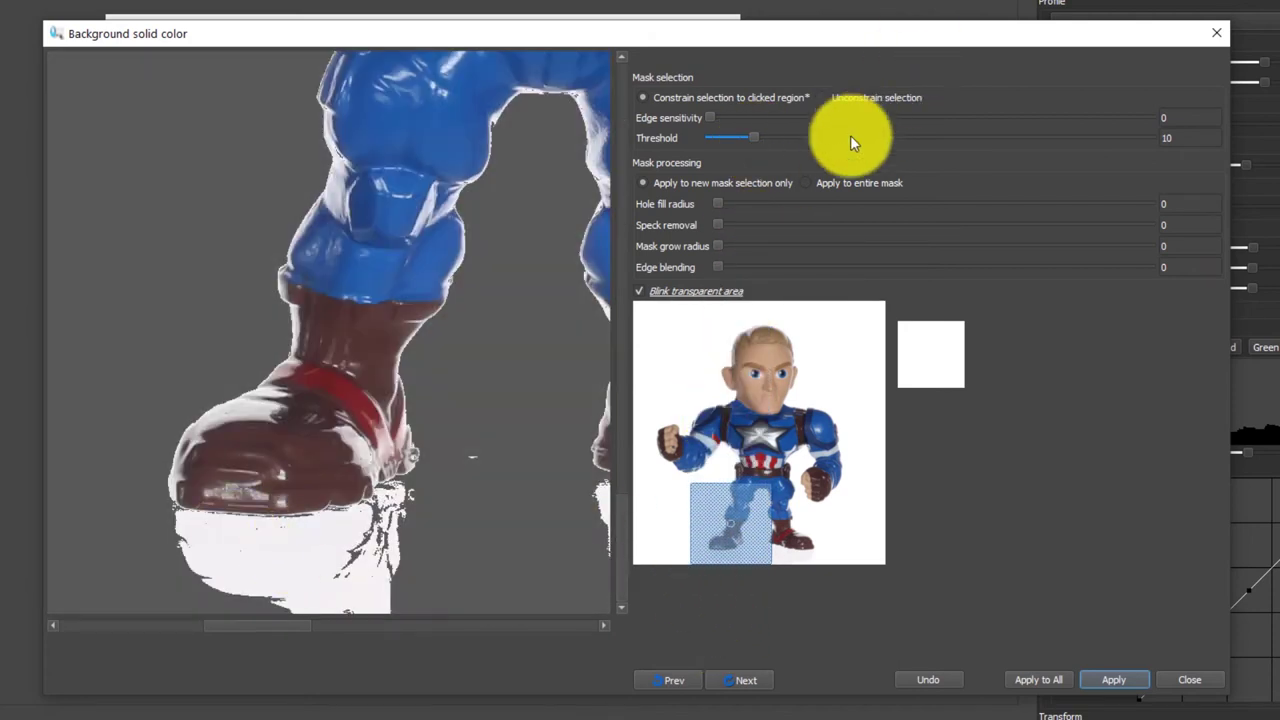
{"action": "left_click_drag", "start_coordinate": [752, 138], "coordinate": [799, 140]}
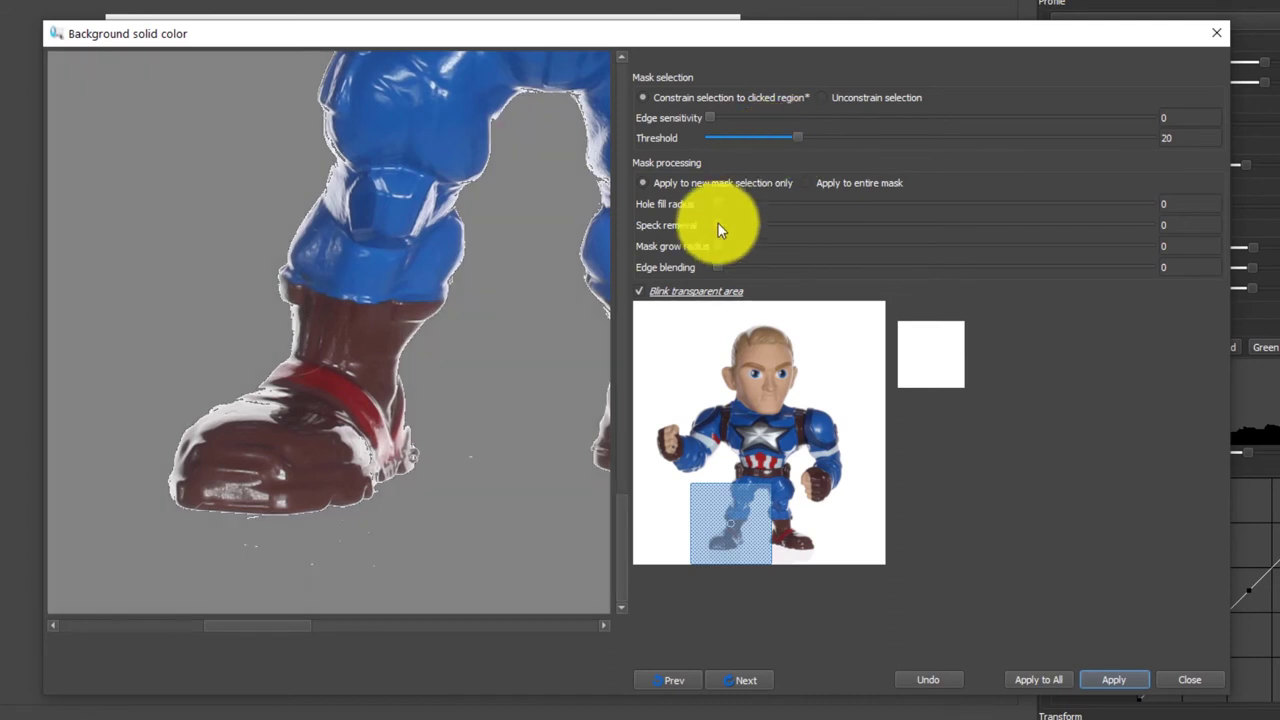
{"action": "left_click_drag", "start_coordinate": [752, 501], "coordinate": [749, 345]}
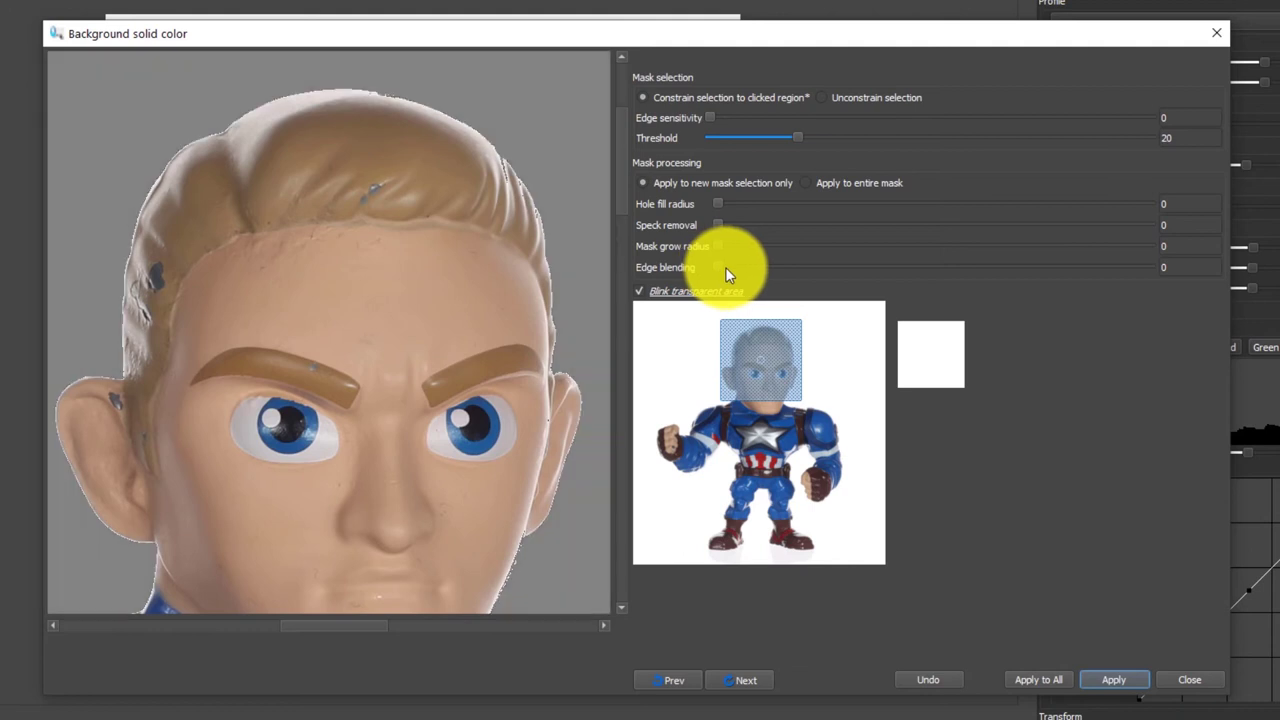
- Set Edge sensitivity 3, Mask grow radius 2 and Edge blending 1, testing Hole fill and Speck removal
{"action": "left_click_drag", "start_coordinate": [712, 113], "coordinate": [740, 112]}
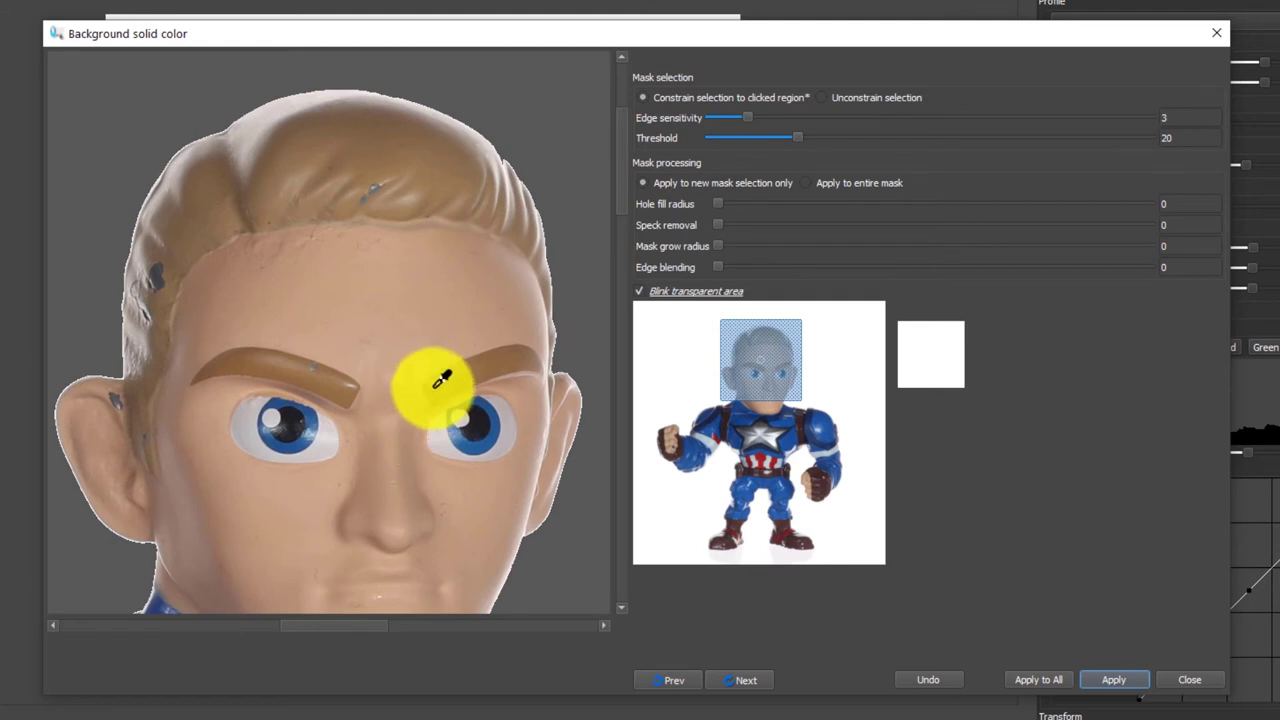
{"action": "mouse_move", "coordinate": [716, 205]}
{"action": "left_mouse_down"}
{"action": "mouse_move", "coordinate": [894, 206]}
{"action": "mouse_move", "coordinate": [693, 212]}
{"action": "left_mouse_up"}
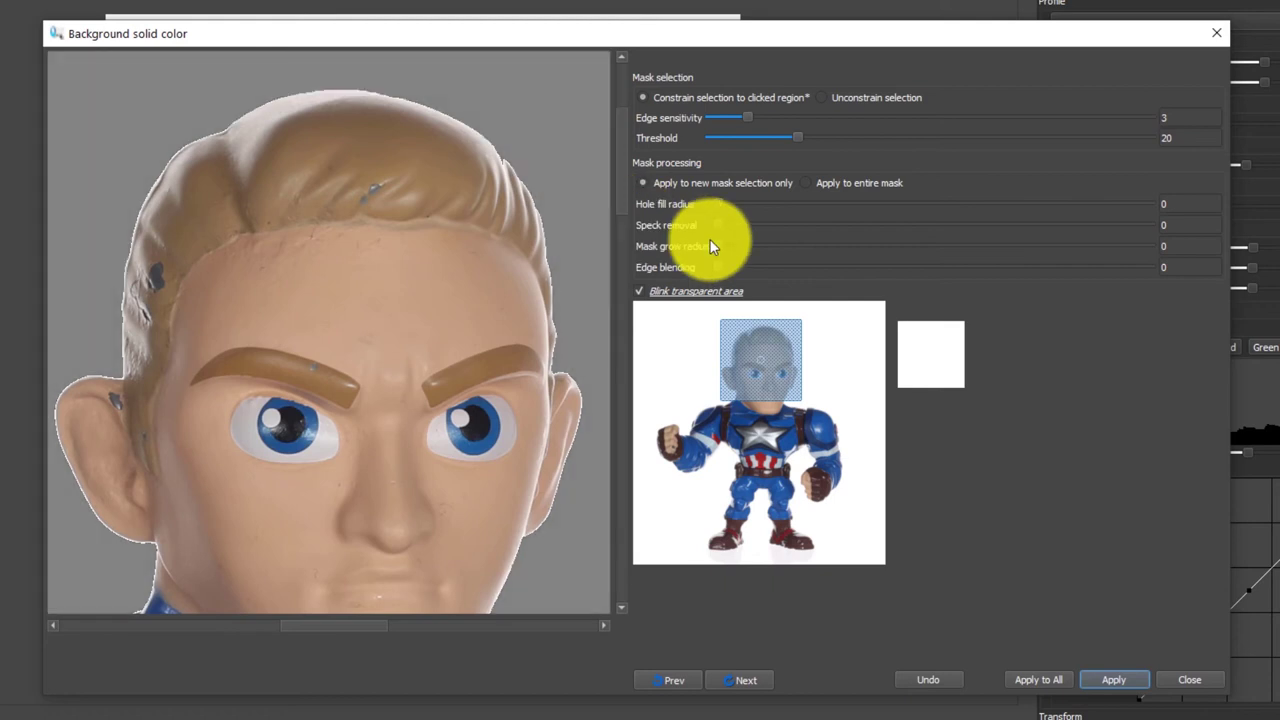
{"action": "mouse_move", "coordinate": [711, 228]}
{"action": "left_mouse_down"}
{"action": "mouse_move", "coordinate": [859, 220]}
{"action": "mouse_move", "coordinate": [703, 228]}
{"action": "left_mouse_up"}
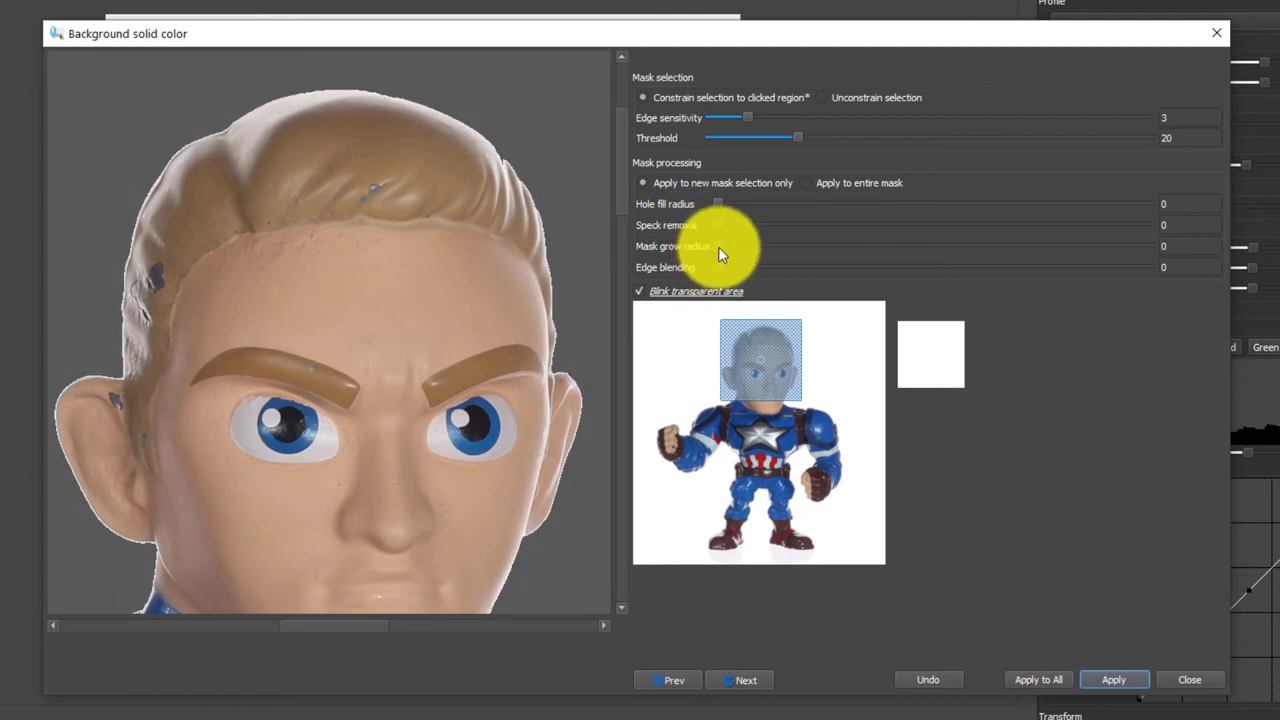
{"action": "left_click_drag", "start_coordinate": [718, 244], "coordinate": [623, 257]}
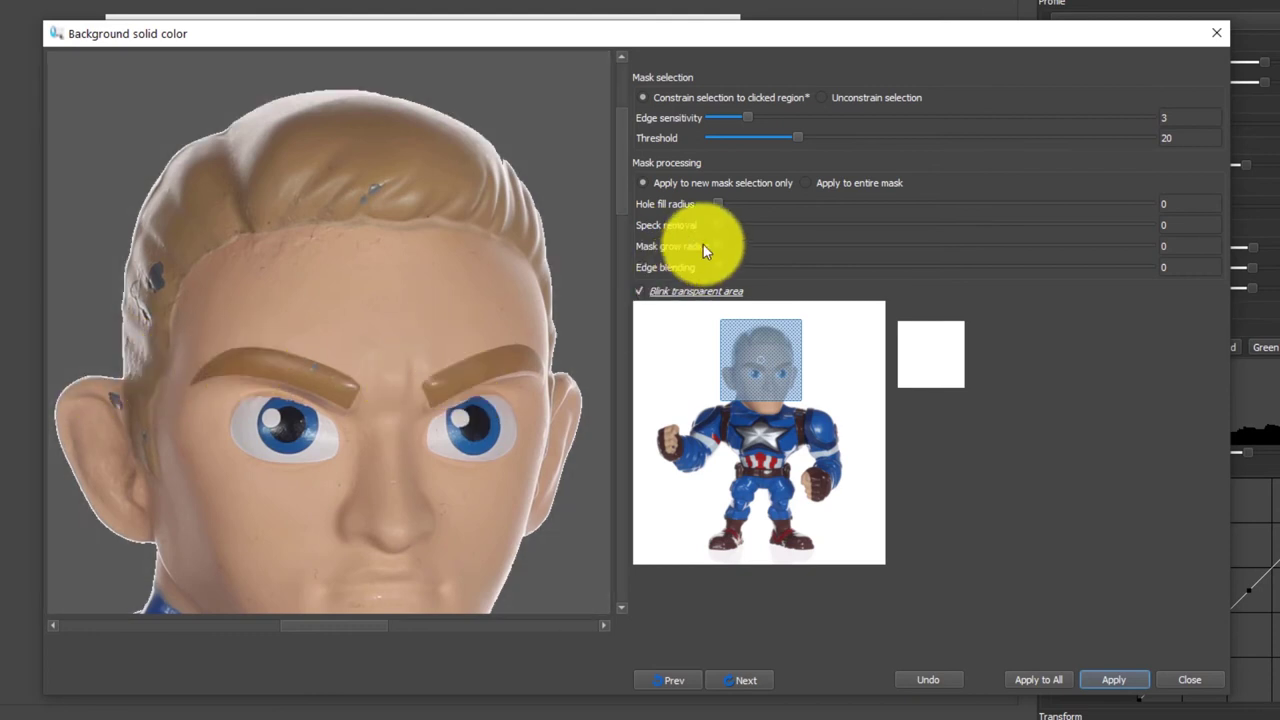
{"action": "mouse_move", "coordinate": [722, 243]}
{"action": "left_mouse_down"}
{"action": "mouse_move", "coordinate": [711, 245]}
{"action": "mouse_move", "coordinate": [745, 246]}
{"action": "left_mouse_up"}
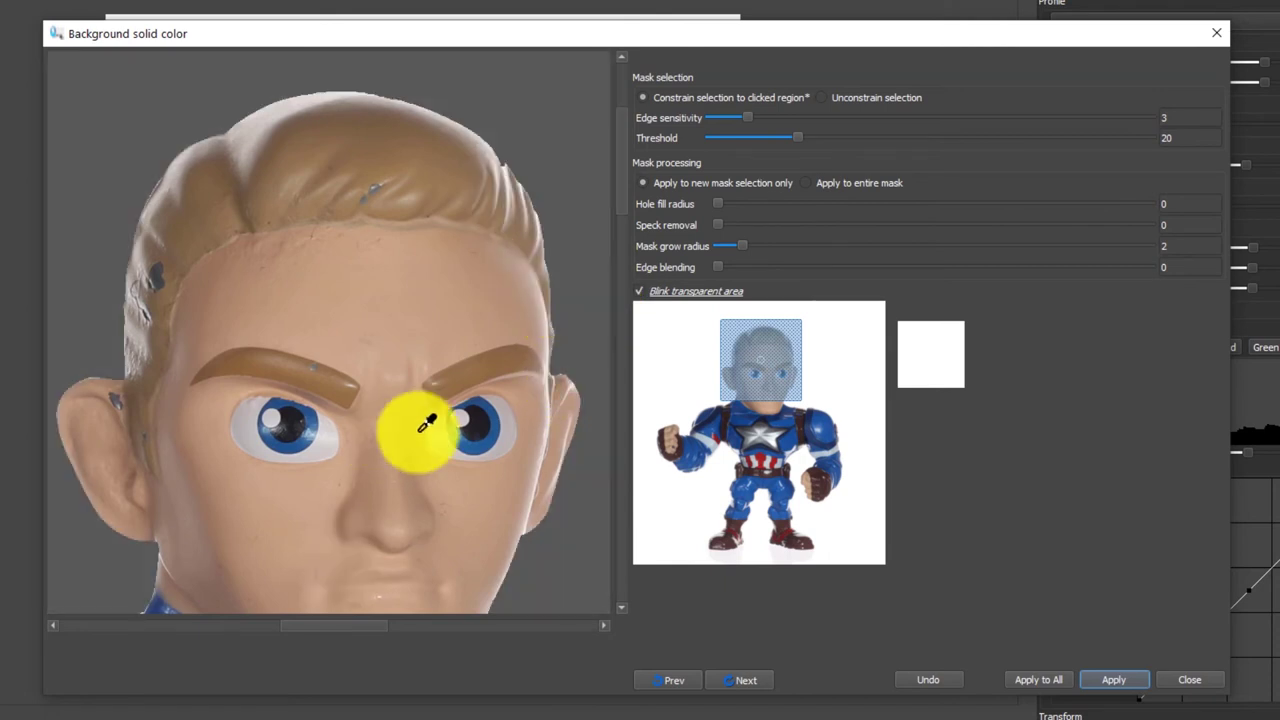
{"action": "mouse_move", "coordinate": [725, 269]}
{"action": "left_mouse_down"}
{"action": "mouse_move", "coordinate": [820, 261]}
{"action": "mouse_move", "coordinate": [728, 272]}
{"action": "left_mouse_up"}
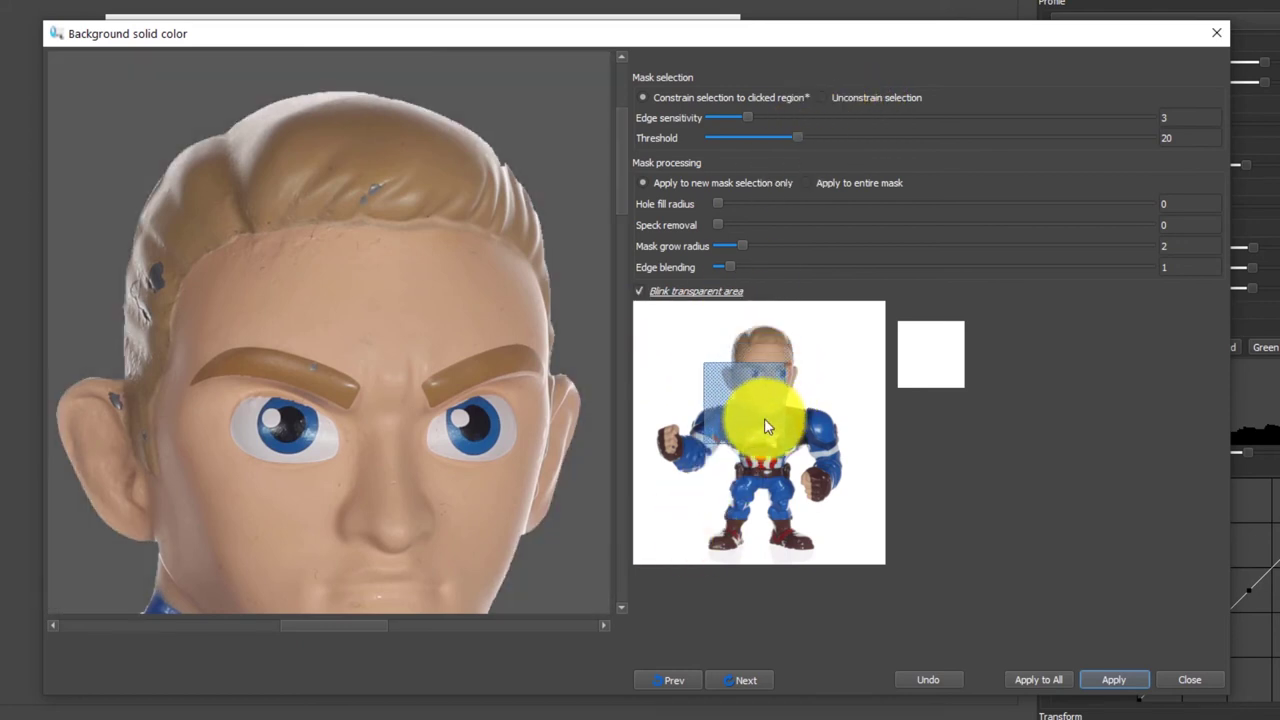
{"action": "left_click_drag", "start_coordinate": [780, 381], "coordinate": [723, 465]}
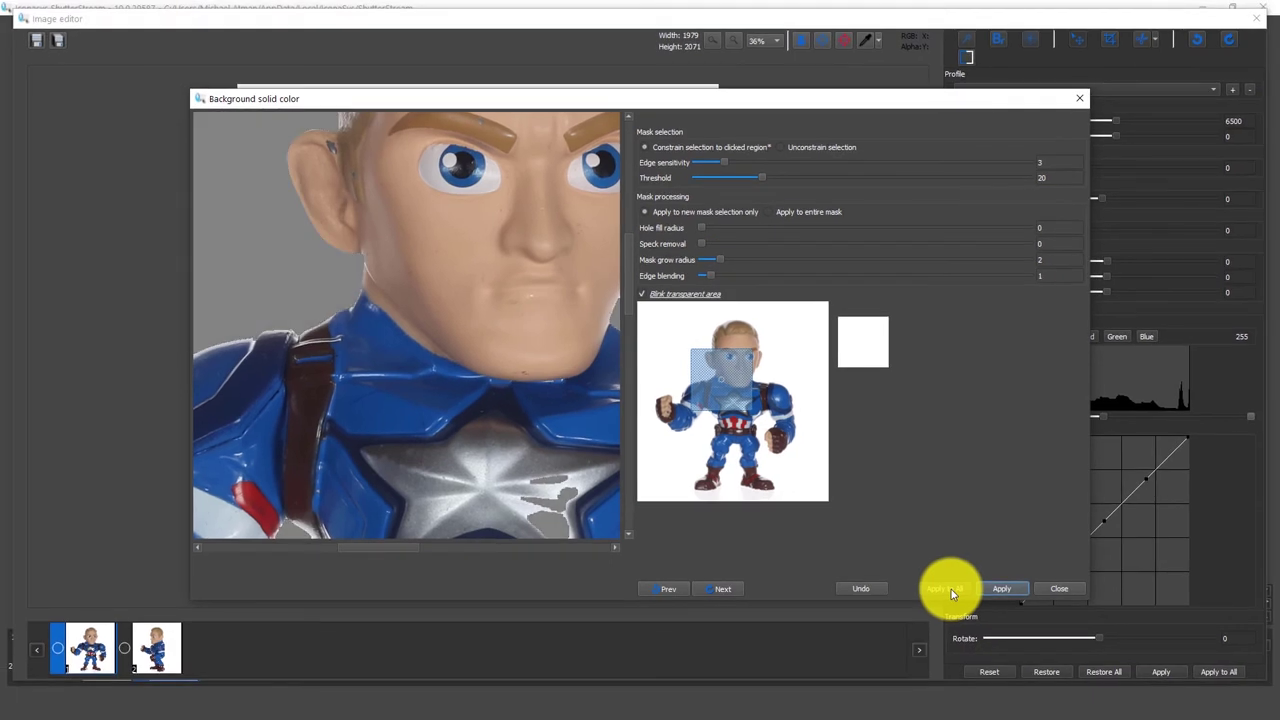
- Apply the background removal to all photos, then zoom in to inspect the cut-out edges
{"action": "left_click", "coordinate": [951, 589]}
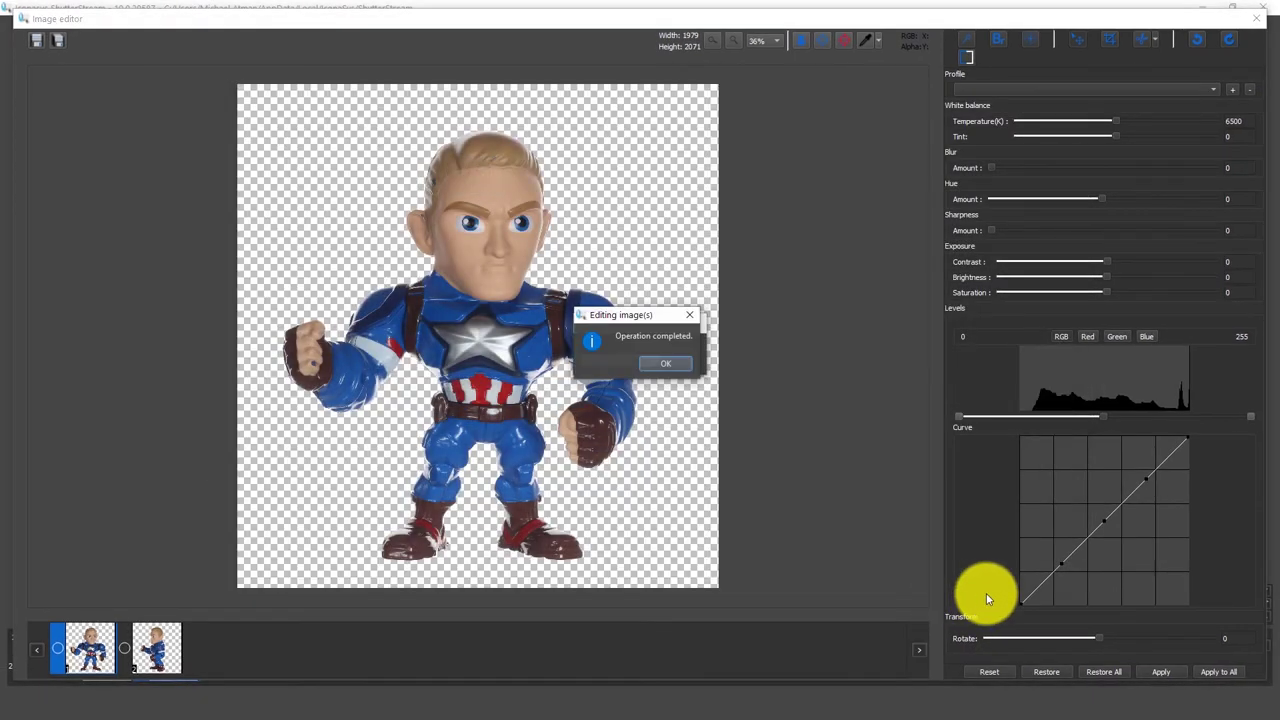
{"action": "key", "text": "Return"}
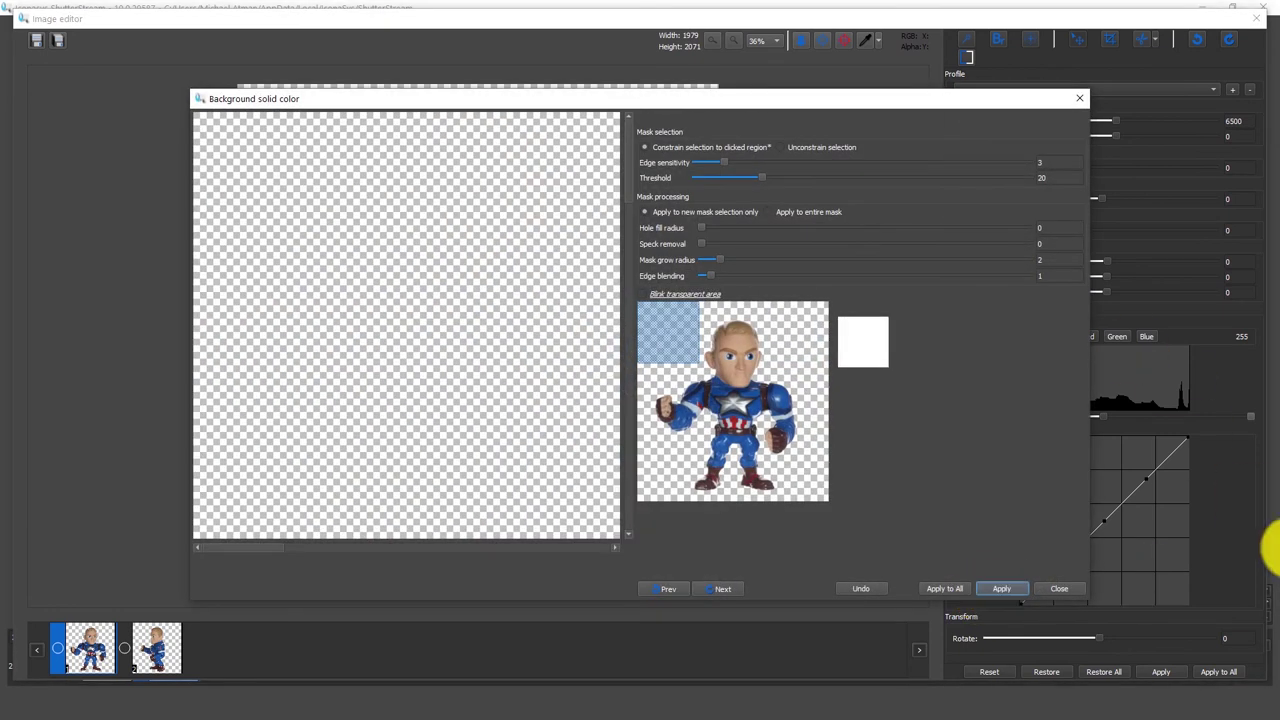
{"action": "left_click", "coordinate": [1064, 592]}
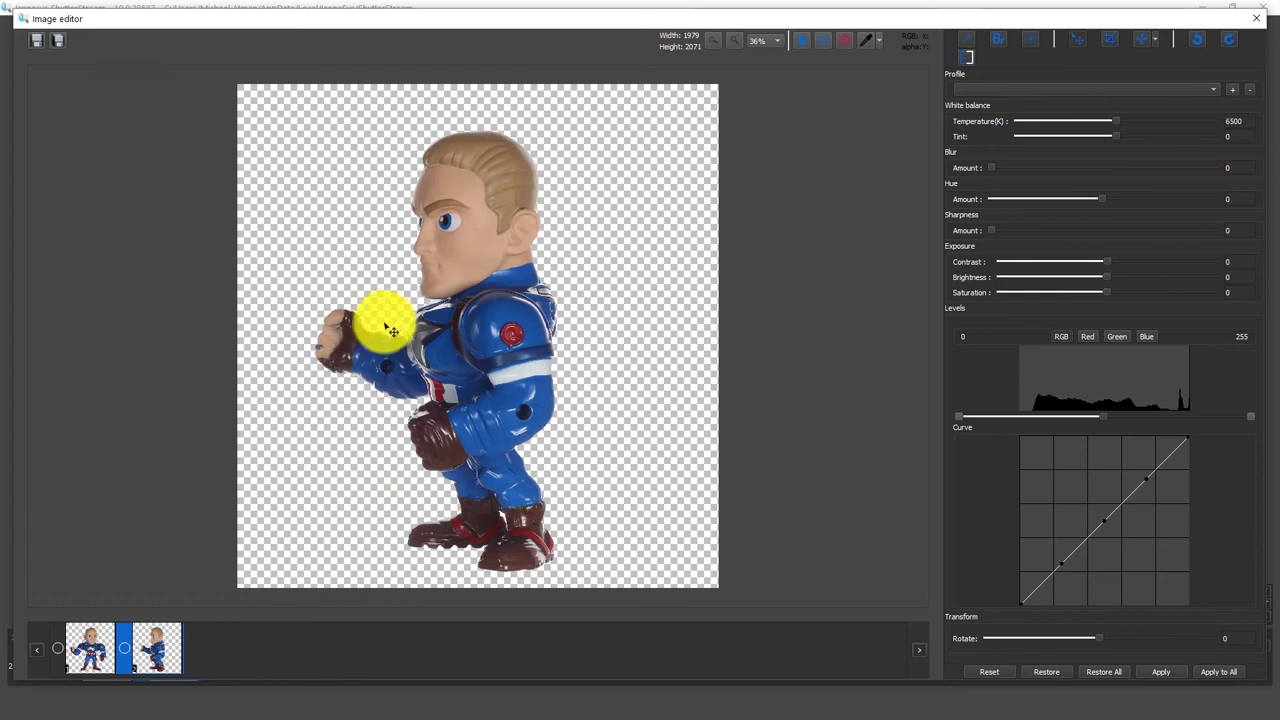
{"action": "scroll", "coordinate": [522, 275], "scroll_direction": "up", "scroll_amount": 1}
{"action": "scroll", "coordinate": [522, 275], "scroll_direction": "up", "scroll_amount": 2}
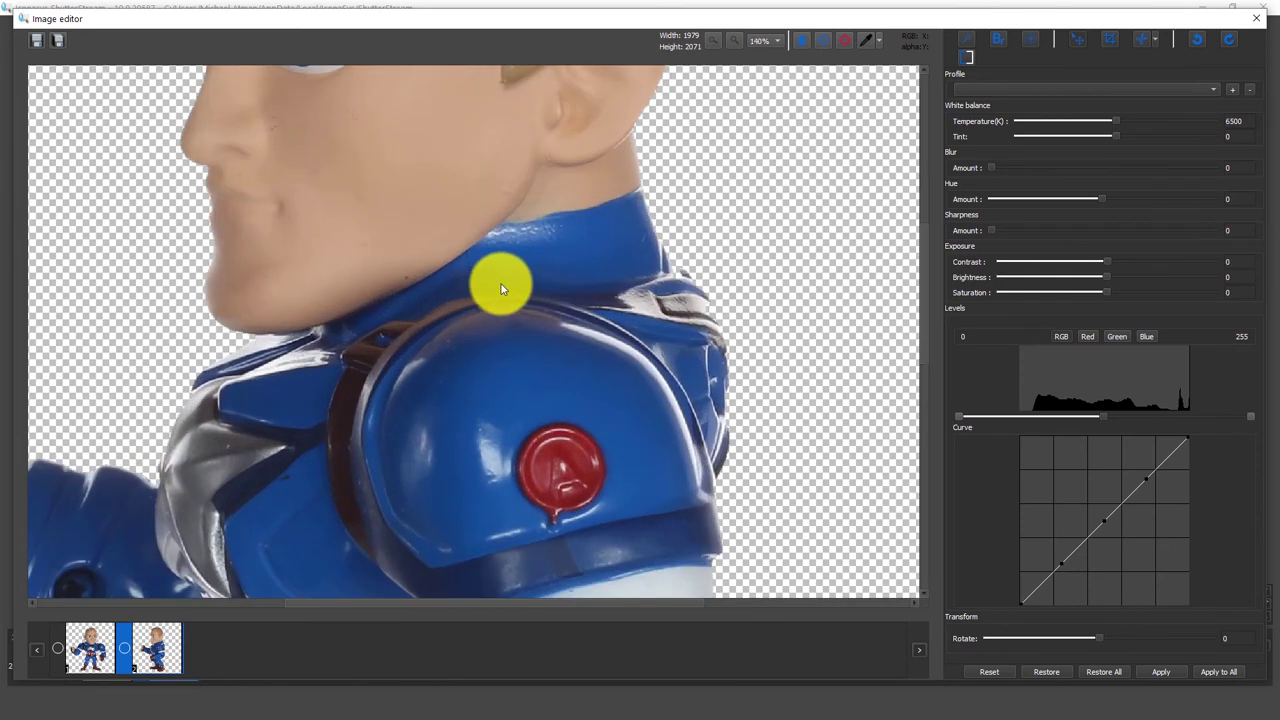
{"action": "scroll", "coordinate": [576, 173], "scroll_direction": "up", "scroll_amount": 1}
{"action": "left_click_drag", "start_coordinate": [576, 173], "coordinate": [526, 306]}
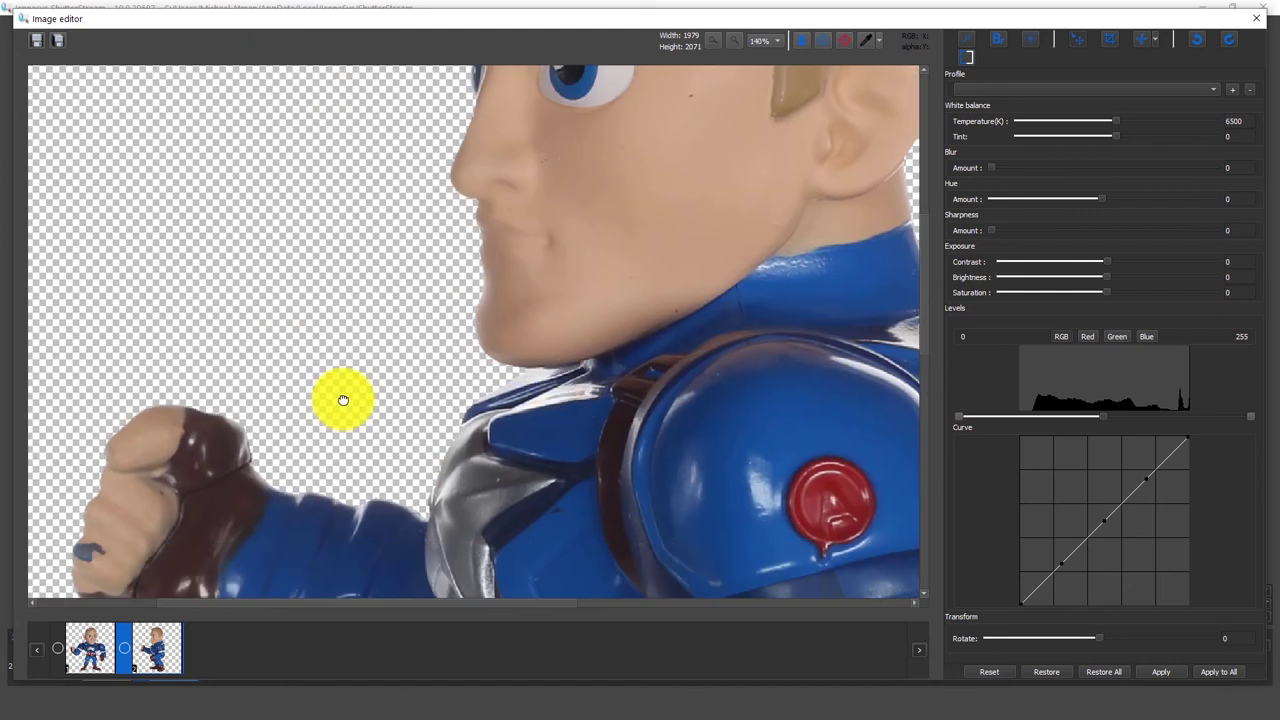
{"action": "left_click_drag", "start_coordinate": [337, 397], "coordinate": [474, 329]}
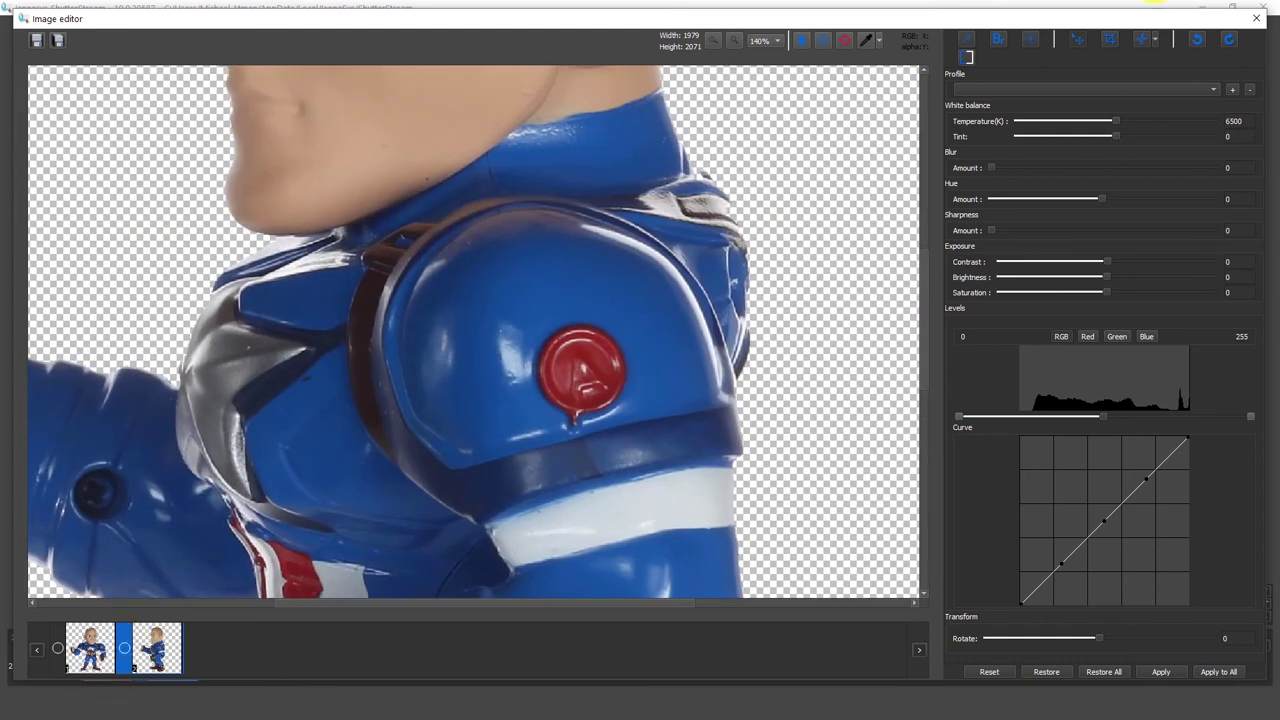
- Return to live view, enable Magic Wand removal after each capture in BR options, and snap a photo
{"action": "left_click", "coordinate": [1258, 20]}
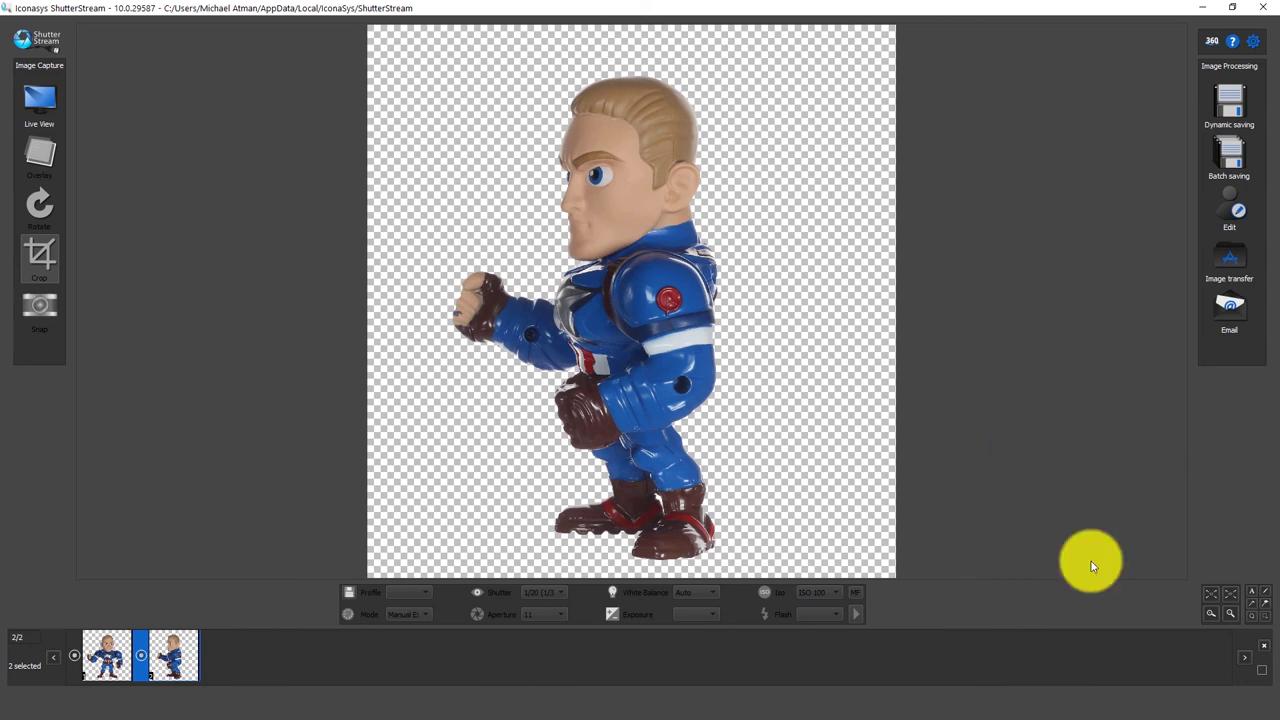
{"action": "left_click", "coordinate": [44, 99]}
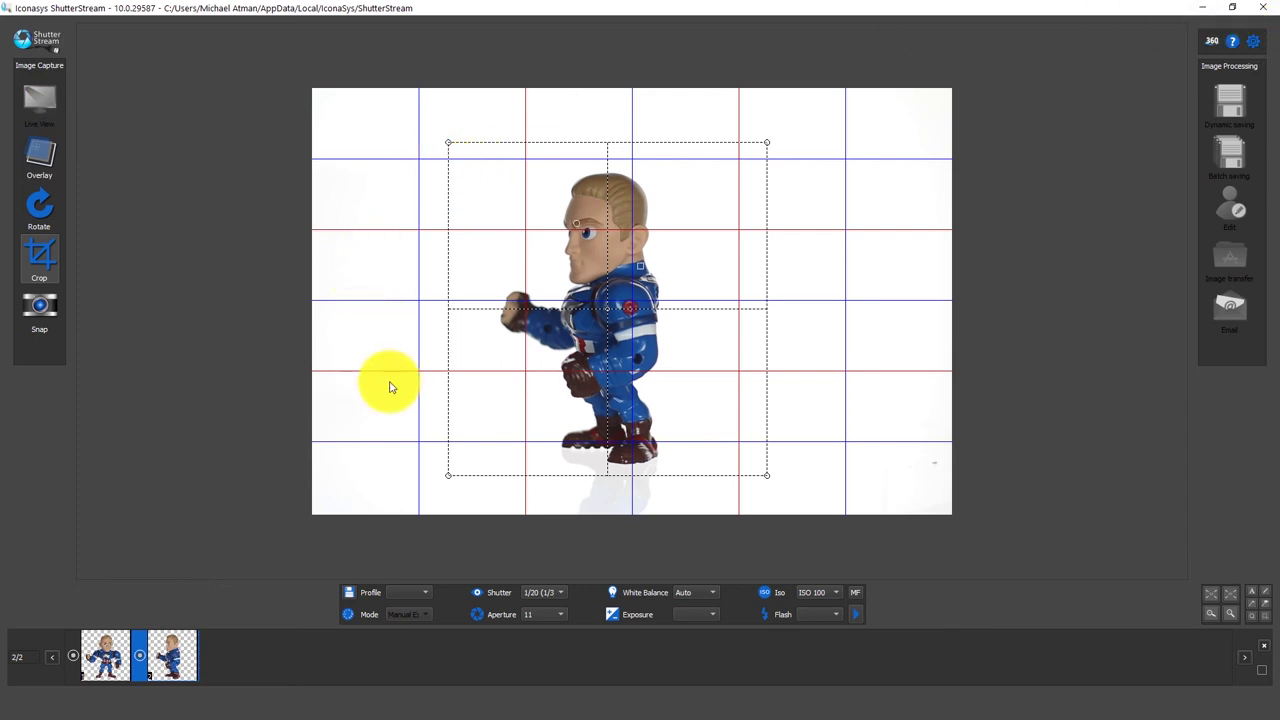
{"action": "left_click", "coordinate": [1254, 44]}
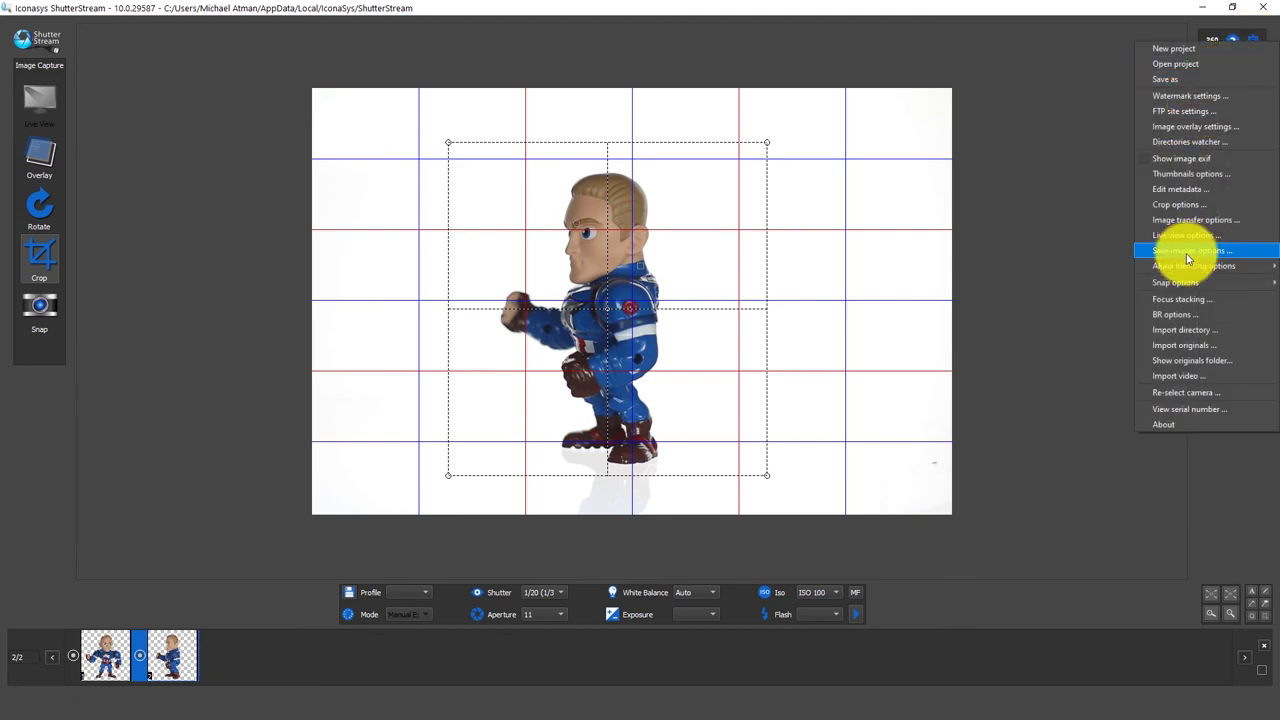
{"action": "left_click", "coordinate": [1182, 318]}
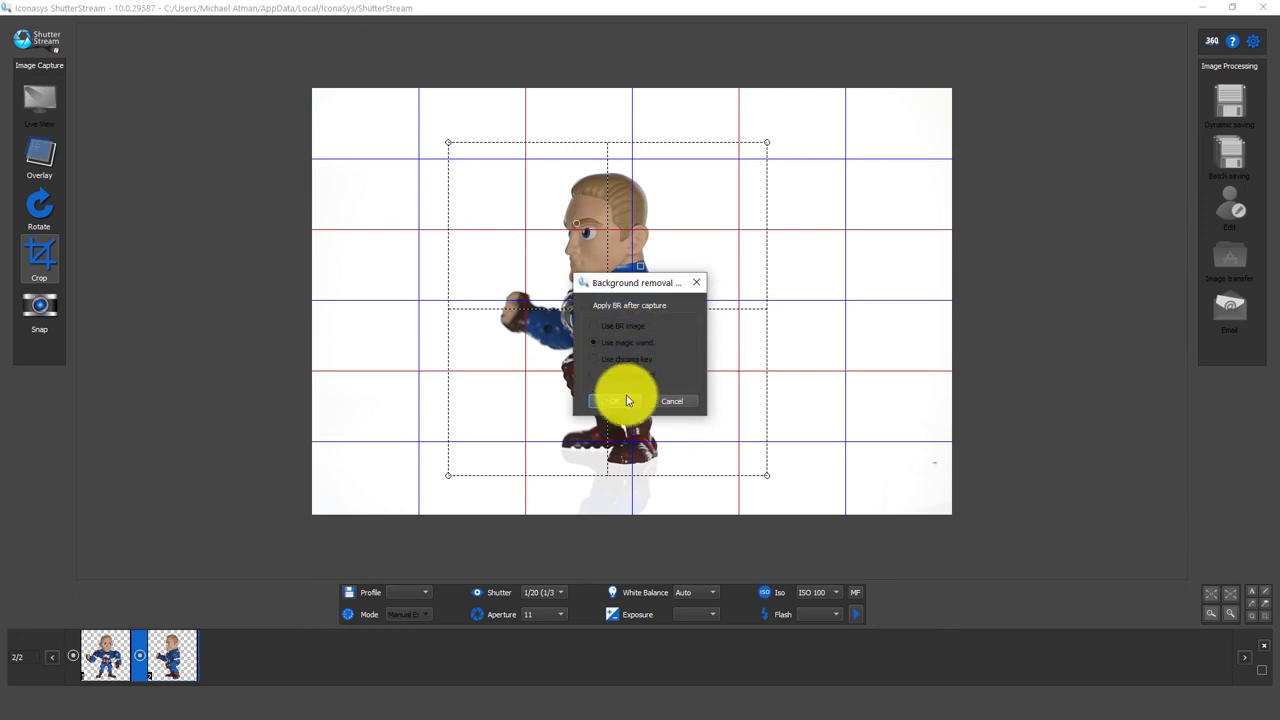
{"action": "left_click", "coordinate": [600, 305]}
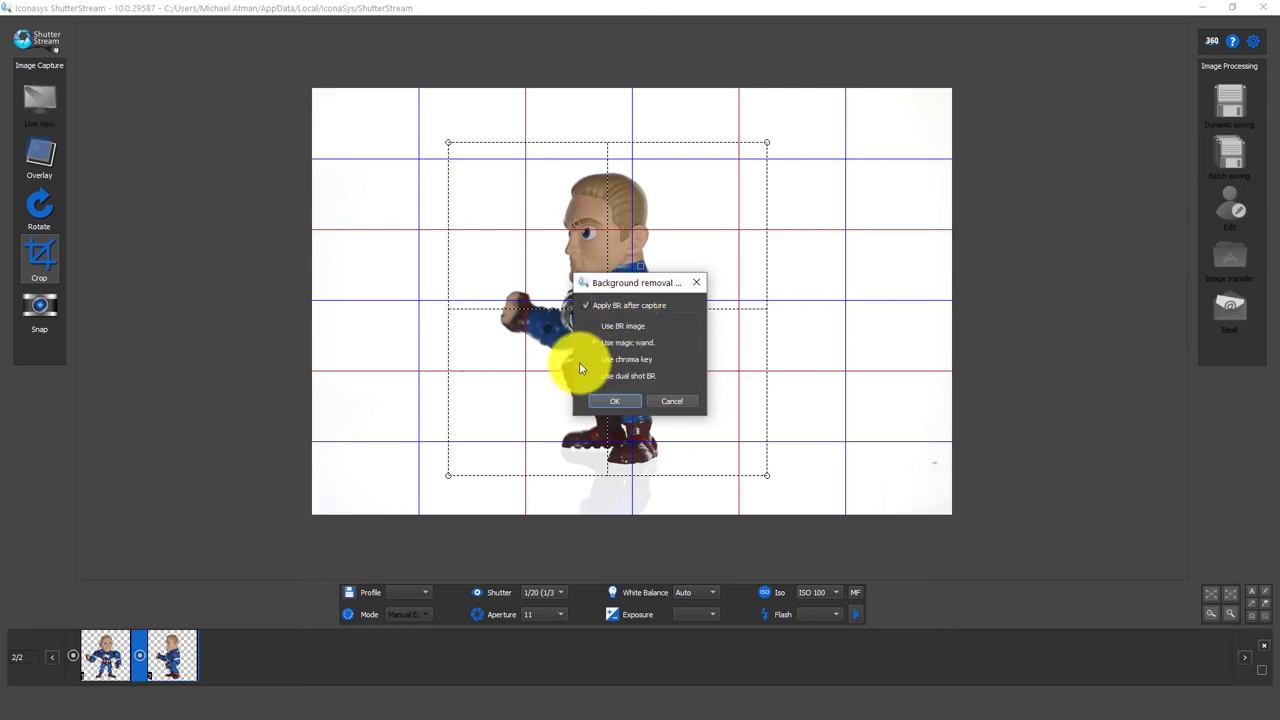
{"action": "left_click", "coordinate": [629, 400]}
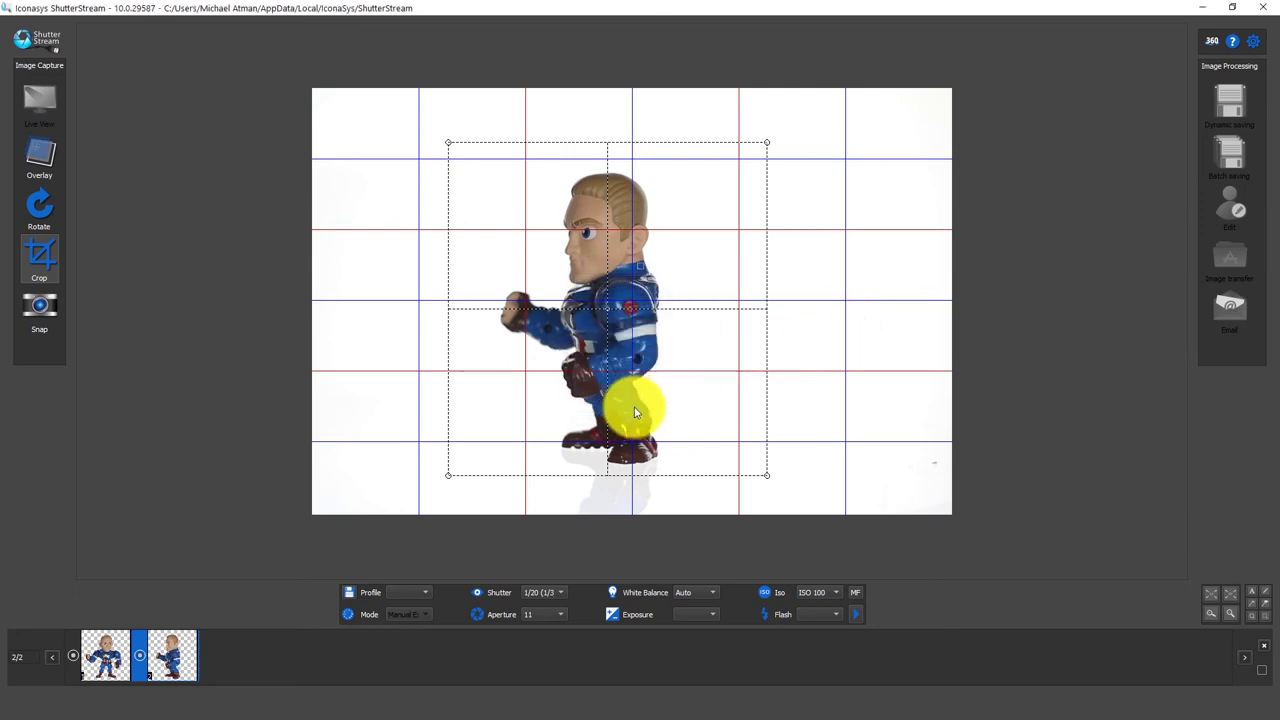
{"action": "left_click", "coordinate": [50, 312]}
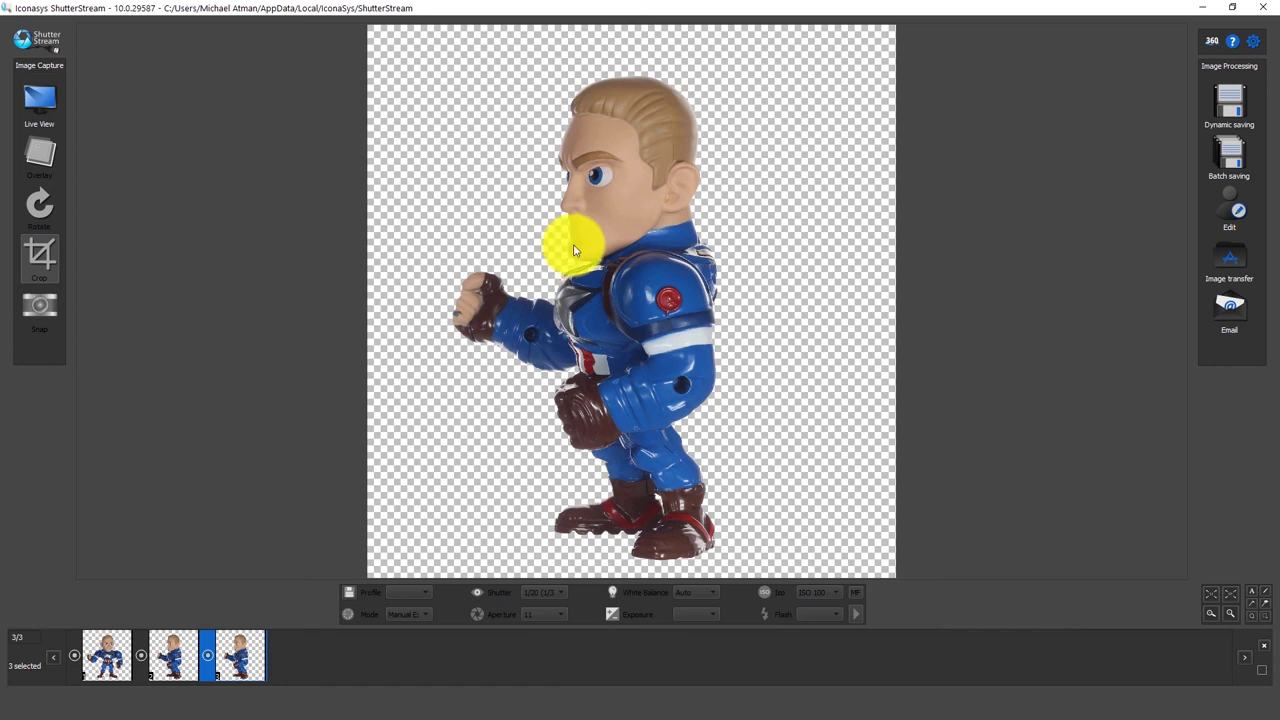
- Open the gear settings menu and close it again without changes
{"action": "left_click", "coordinate": [1253, 42]}
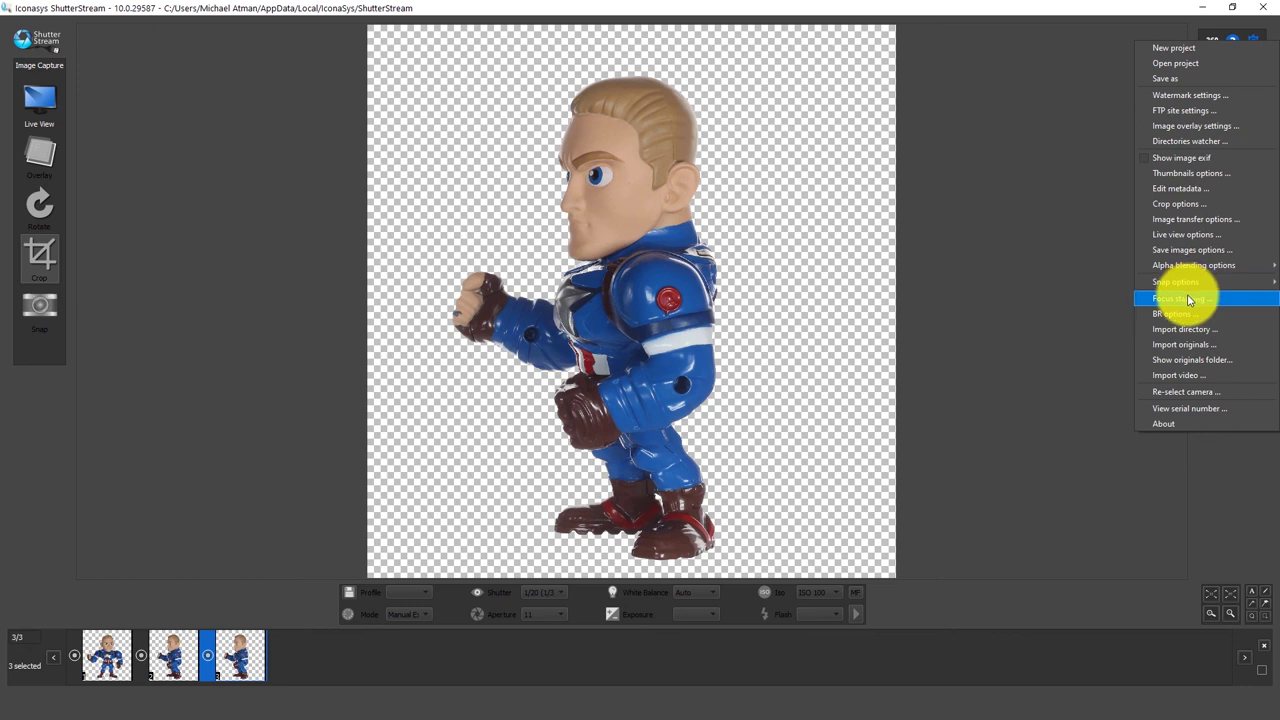
{"action": "left_click", "coordinate": [900, 290]}
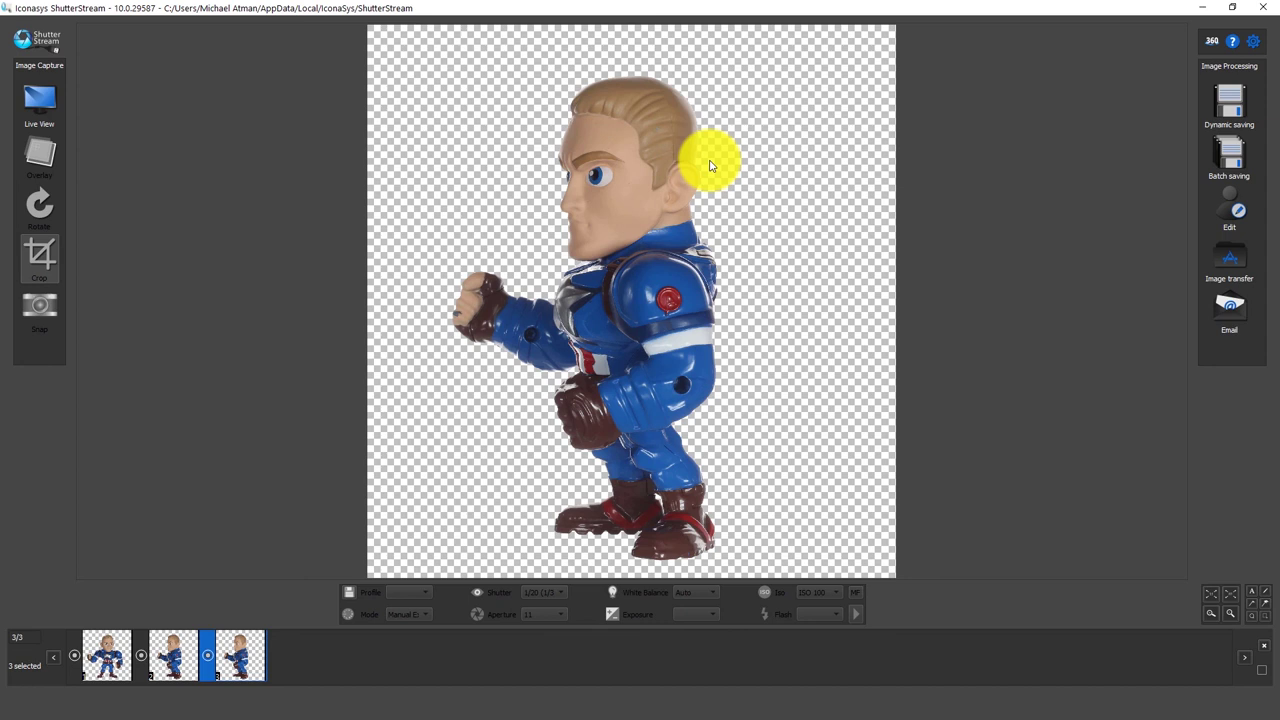
- Set the alpha blending background colour to light yellow #ffff7f behind all three cutouts
{"action": "left_click", "coordinate": [1253, 41]}
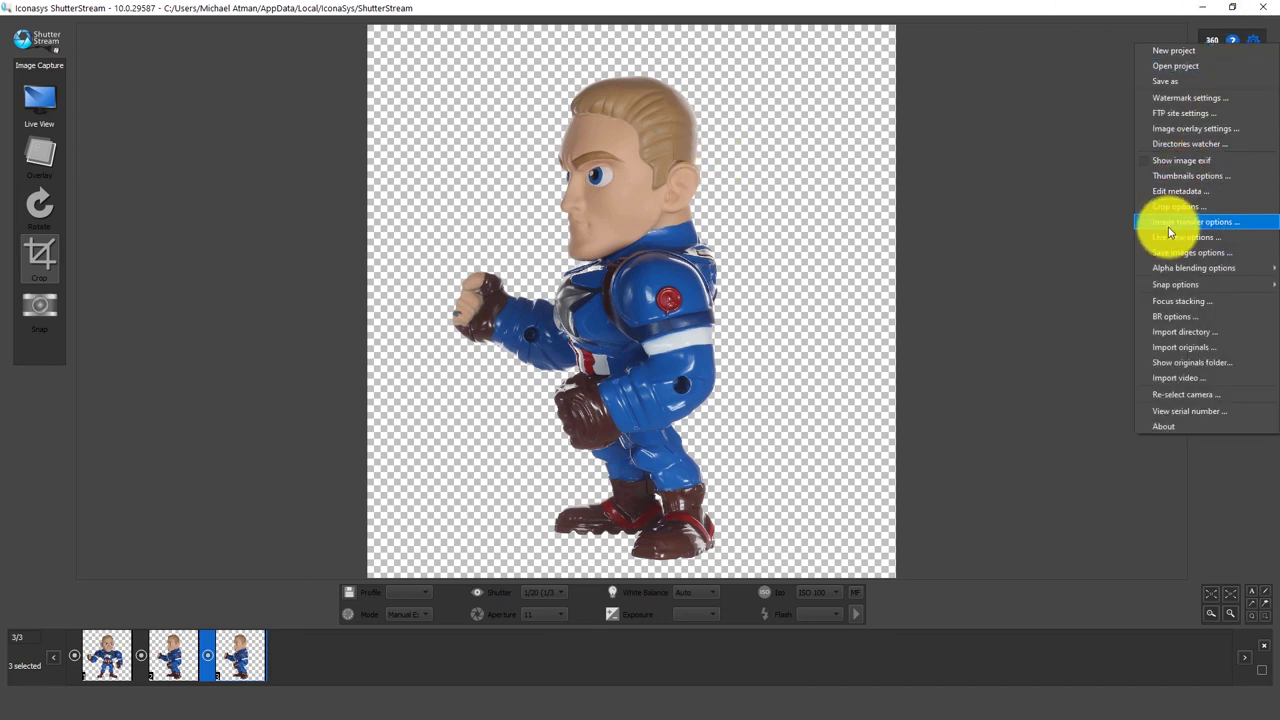
{"action": "mouse_move", "coordinate": [1150, 267]}
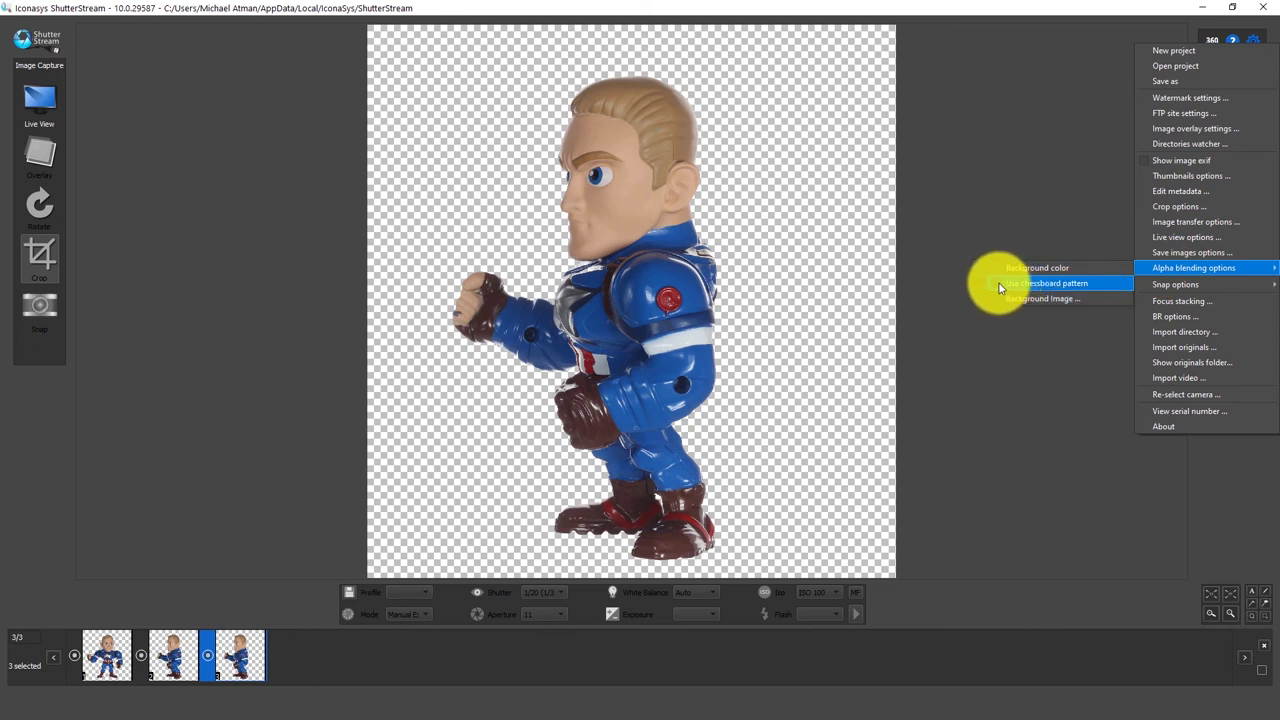
{"action": "left_click", "coordinate": [1024, 266]}
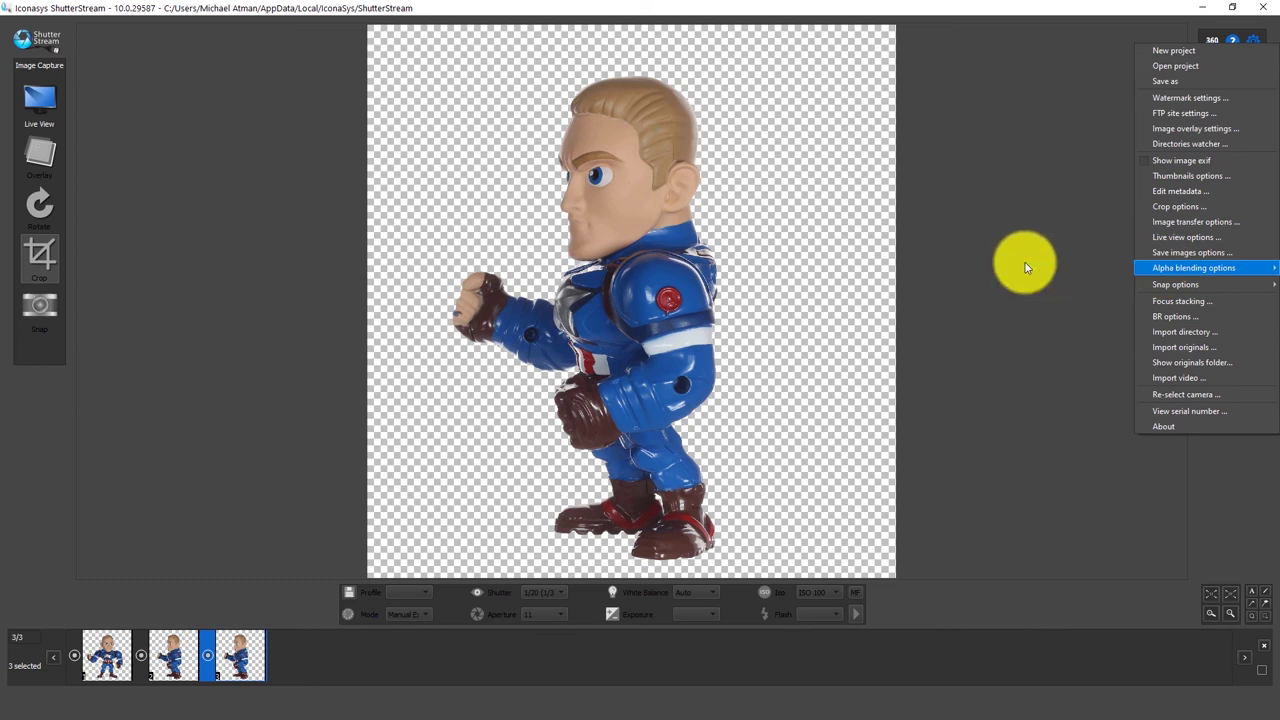
{"action": "left_click", "coordinate": [553, 246]}
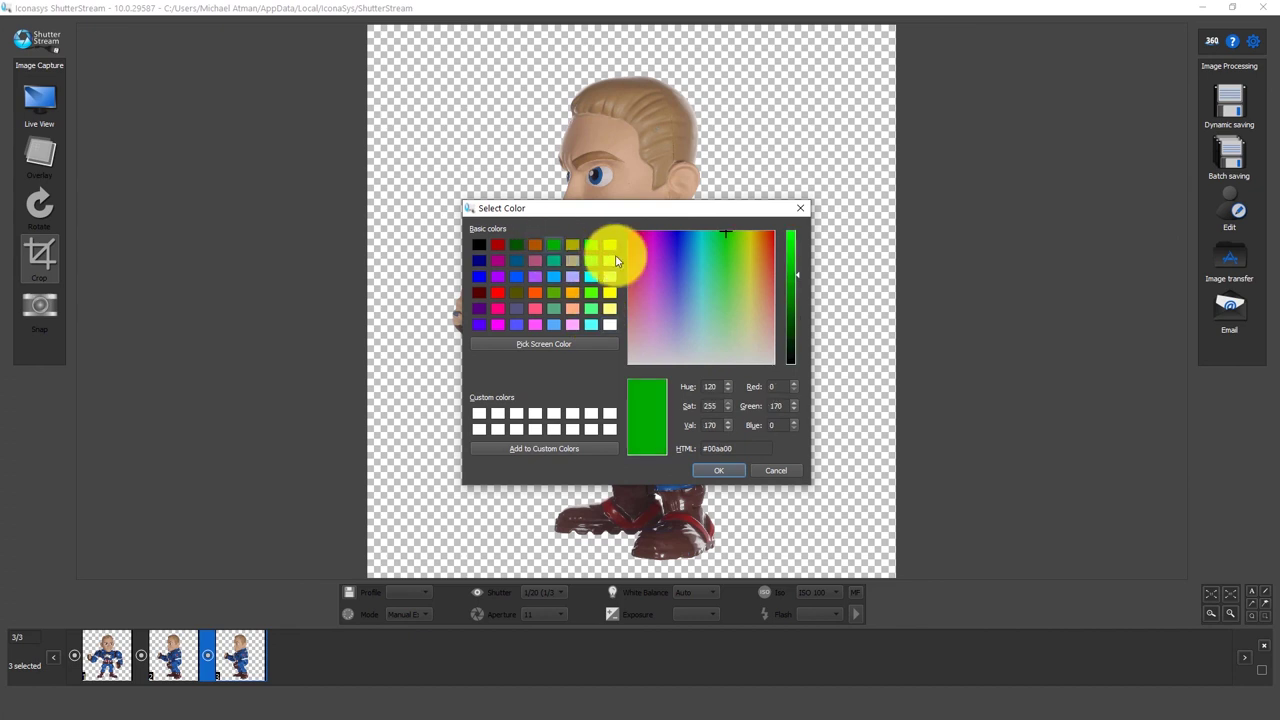
{"action": "left_click", "coordinate": [609, 324]}
{"action": "left_click", "coordinate": [607, 309]}
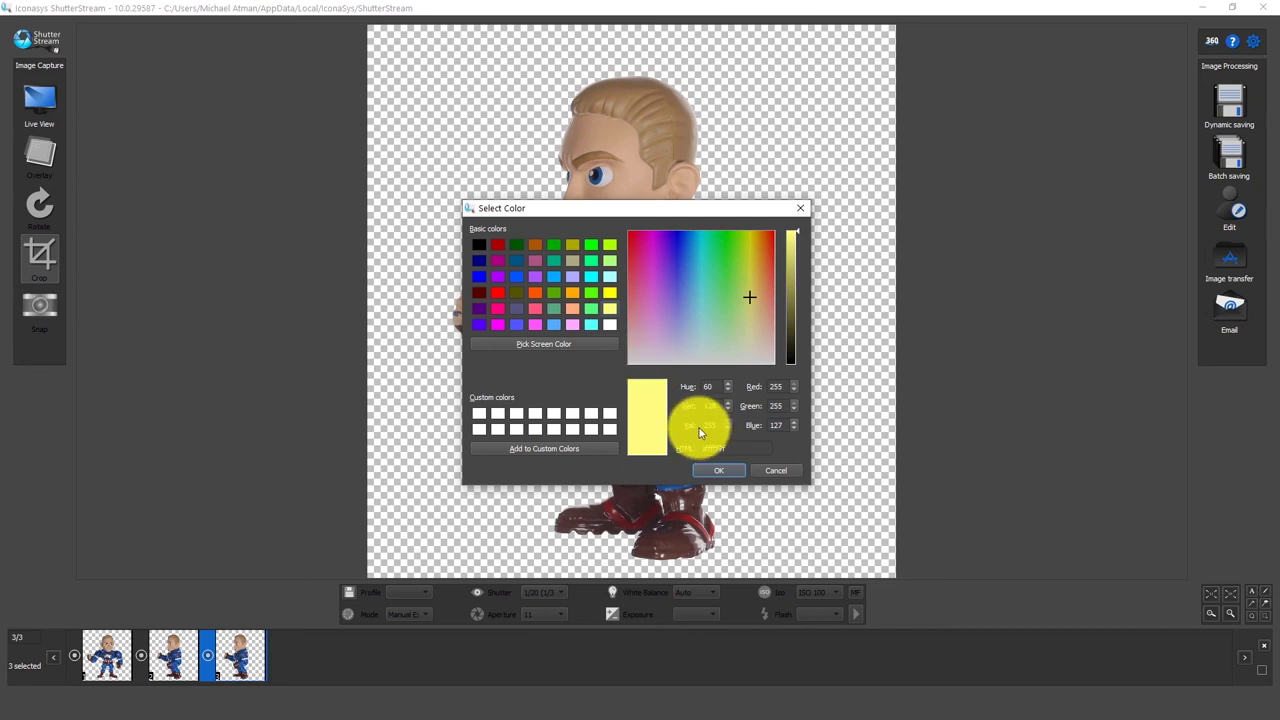
{"action": "left_click", "coordinate": [719, 468]}
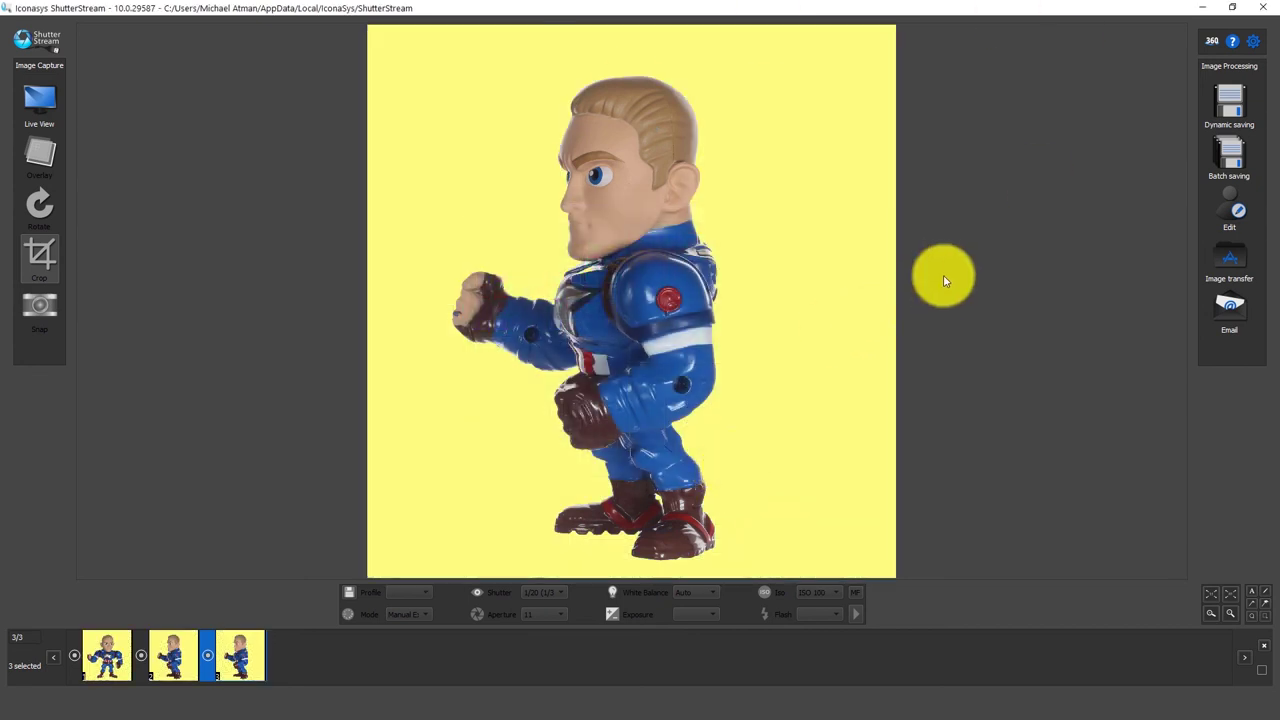